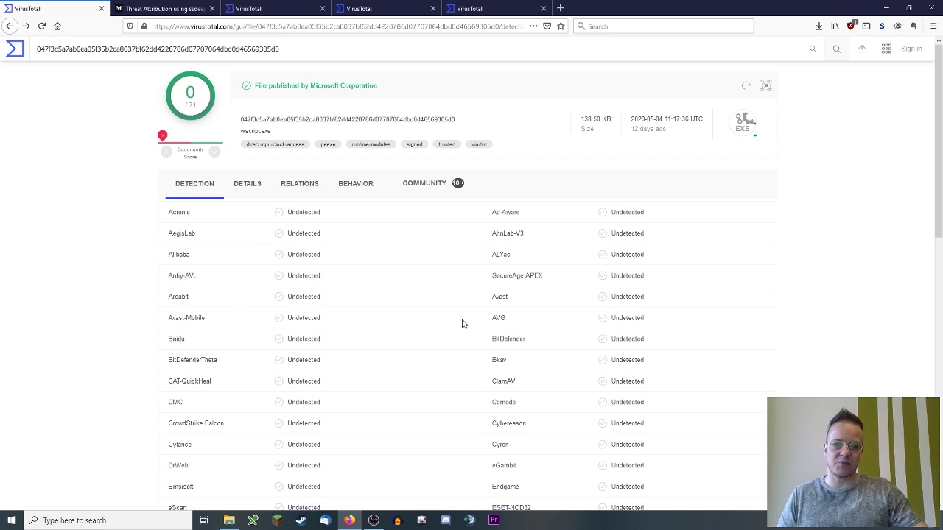
scroll(463, 325, "down", 6)
scroll(371, 345, "up", 6)
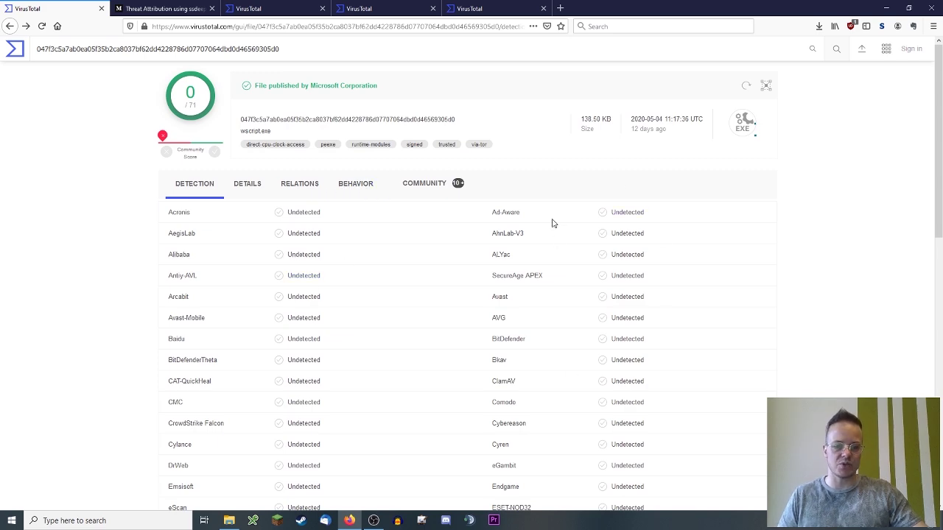
scroll(459, 428, "down", 6)
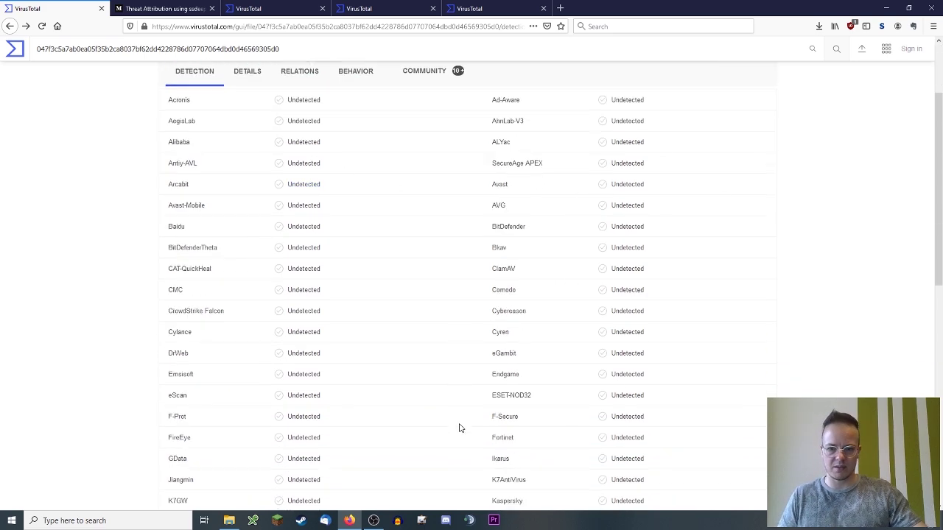
scroll(459, 413, "down", 3)
scroll(450, 399, "up", 10)
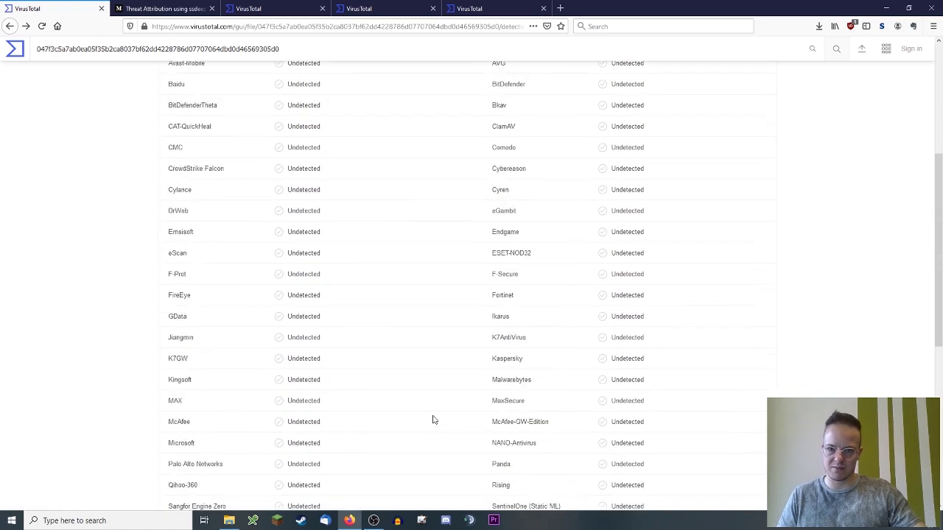
scroll(436, 362, "down", 8)
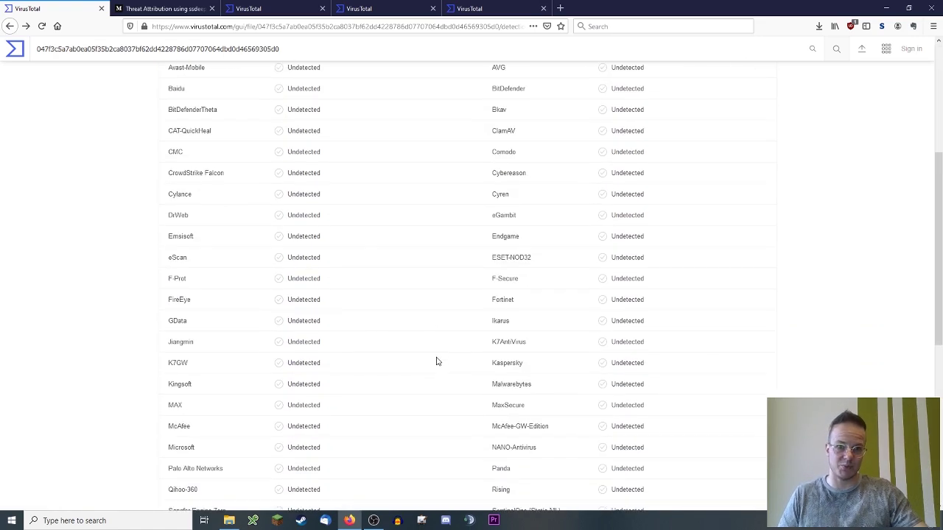
scroll(413, 364, "up", 8)
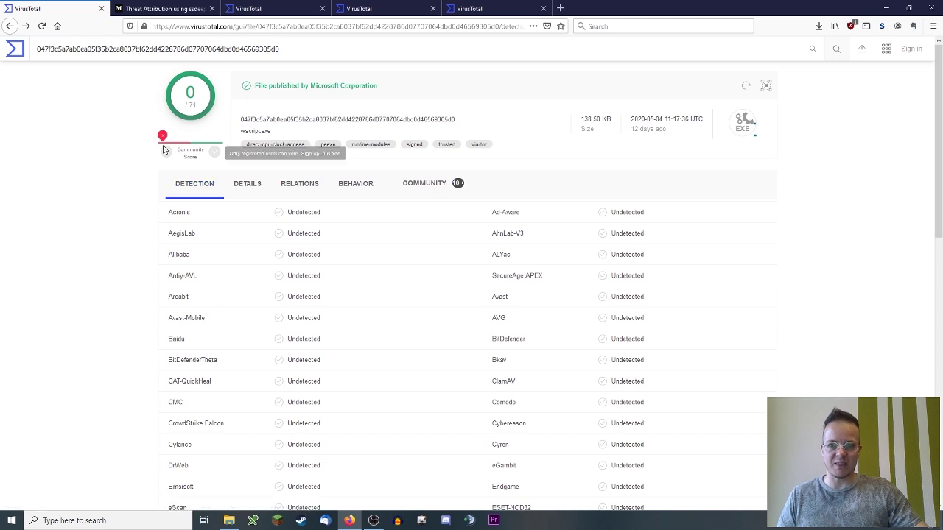
mouse_move(162, 136)
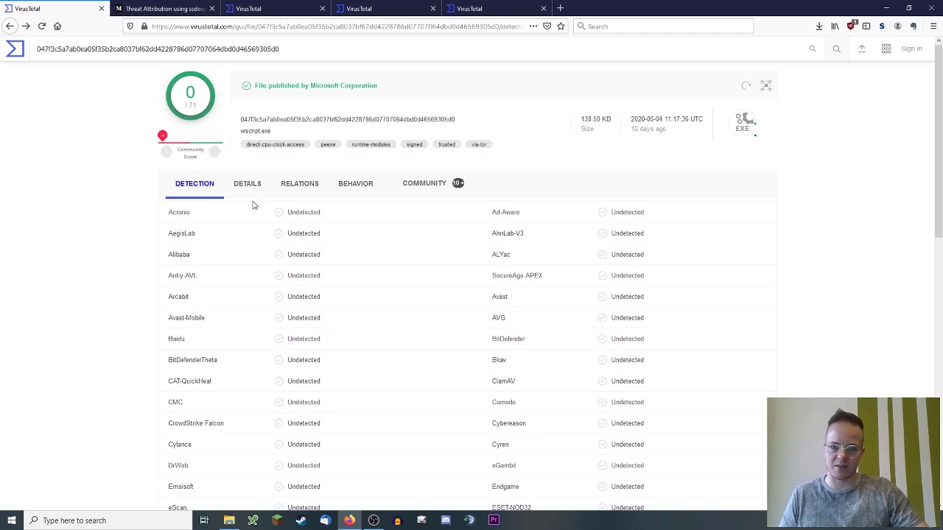
- Show the community comments on wscript.exe and scroll through them
left_click(435, 184)
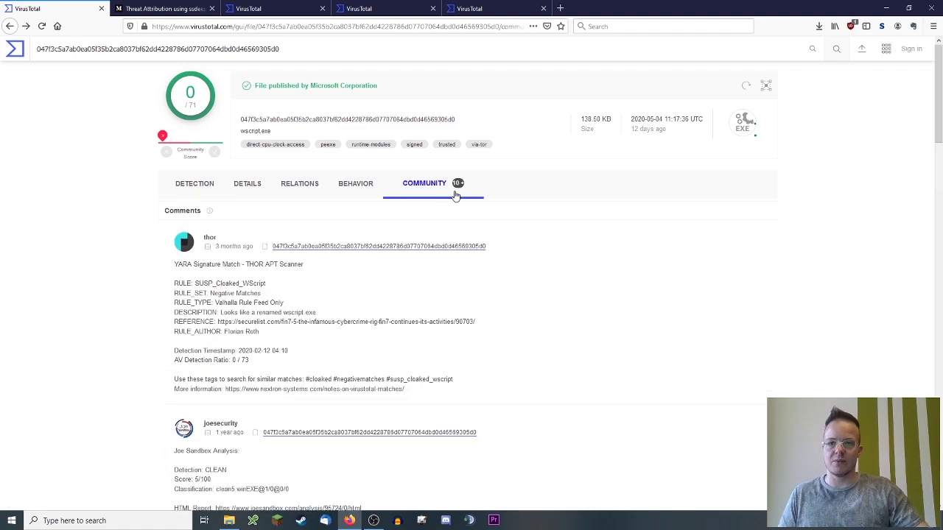
scroll(459, 182, "down", 5)
scroll(458, 182, "down", 15)
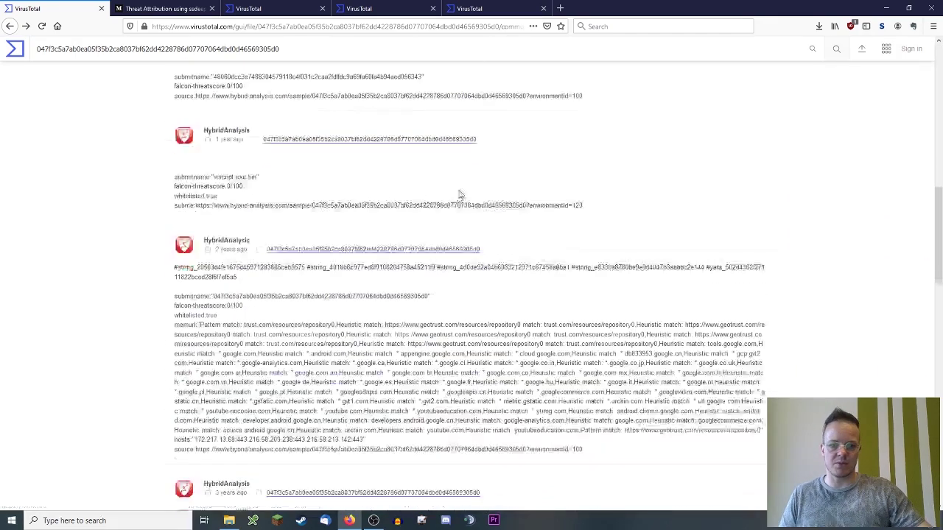
scroll(545, 254, "down", 2)
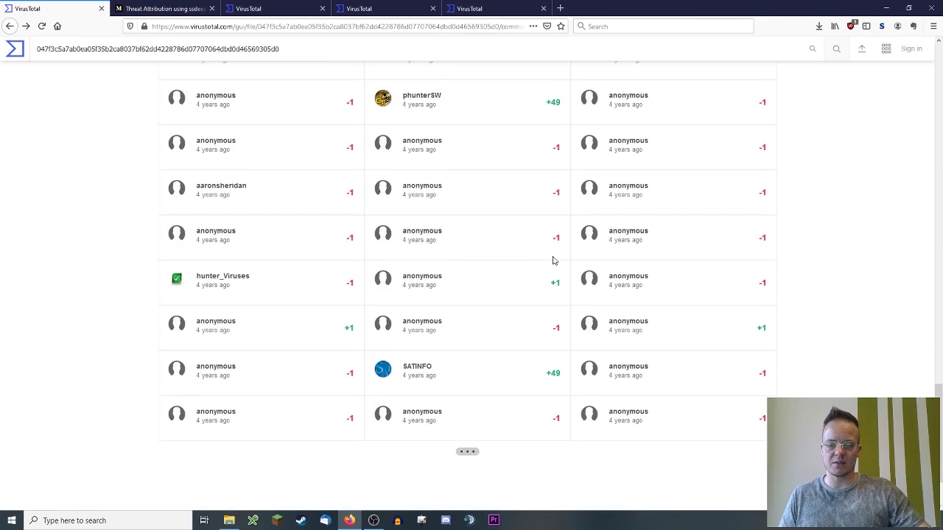
scroll(501, 251, "up", 3)
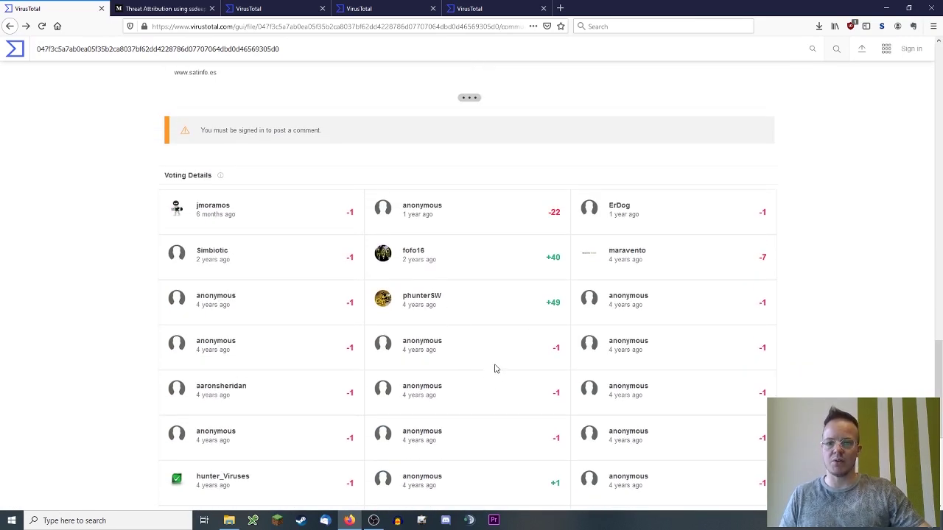
scroll(590, 333, "down", 2)
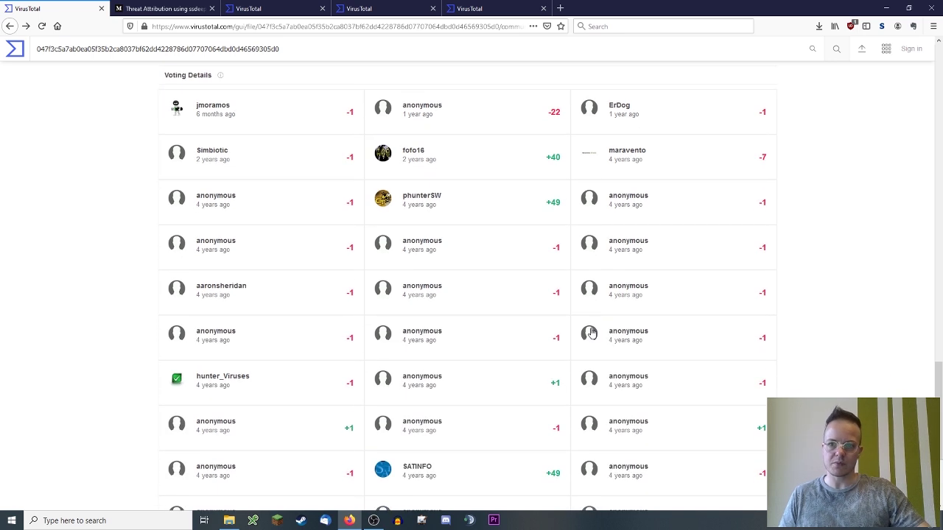
- Highlight the date of the -22 vote and the +49 vote score in Voting Details
left_click_drag(444, 115, 402, 116)
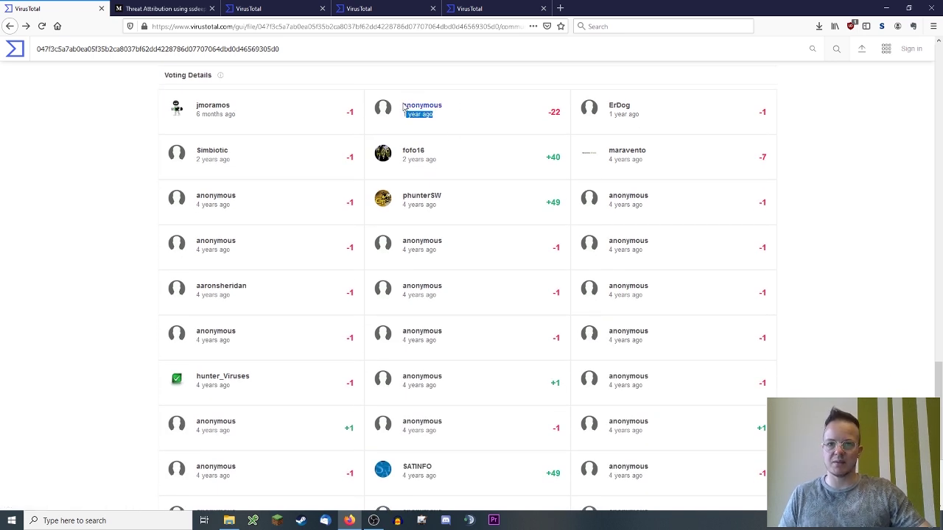
left_click(467, 110)
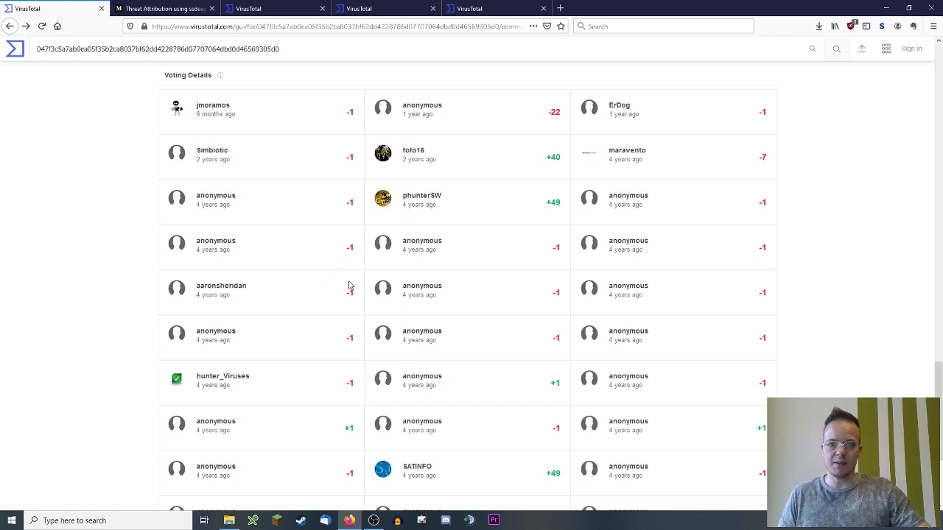
double_click(552, 203)
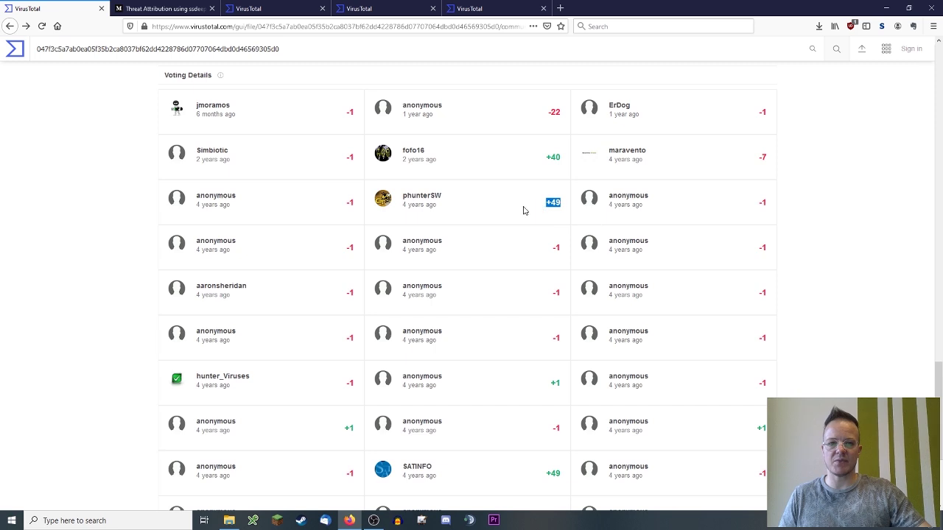
left_click(534, 209)
double_click(551, 204)
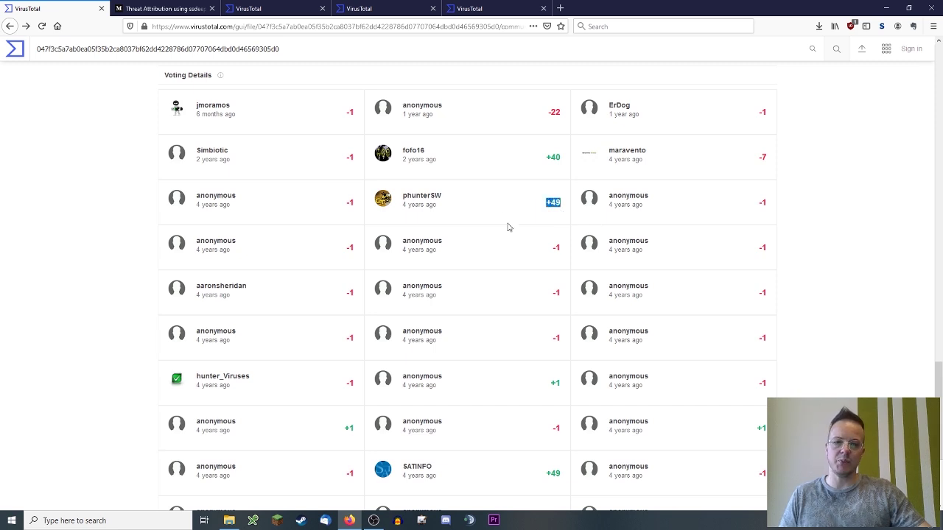
left_click(475, 220)
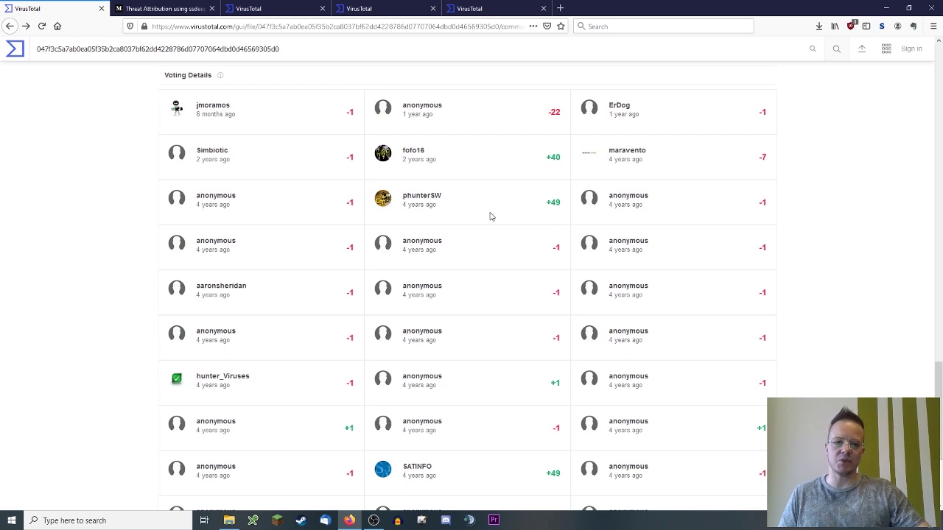
- Scroll back up through the votes and return to the detection results
scroll(467, 193, "down", 5)
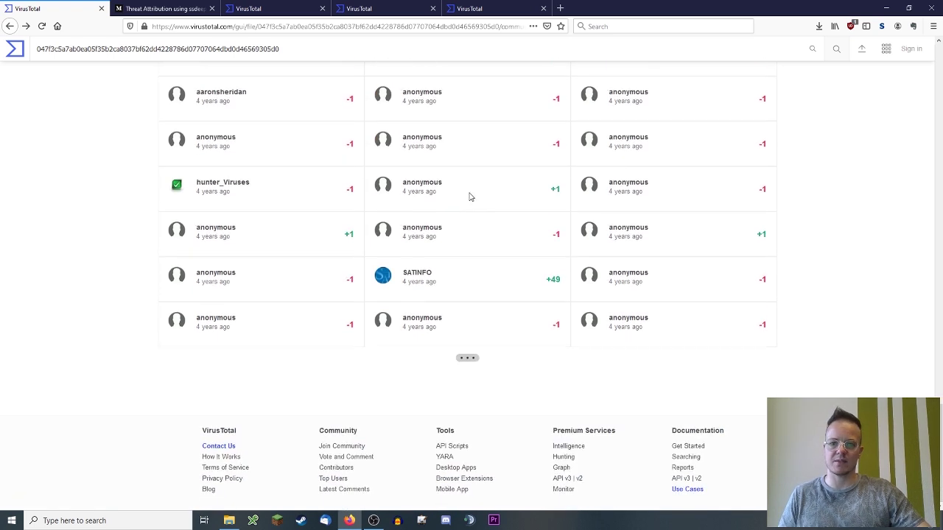
scroll(467, 197, "up", 6)
scroll(465, 261, "up", 2)
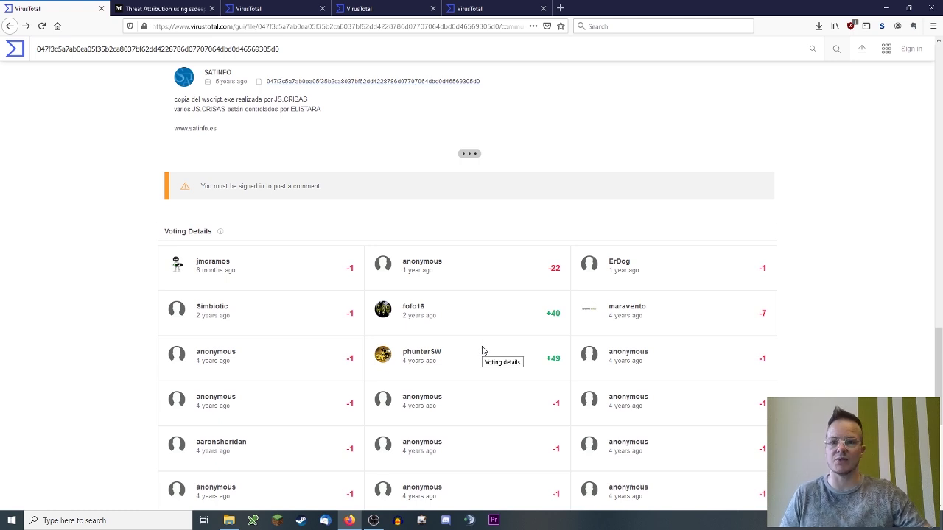
scroll(419, 333, "down", 3)
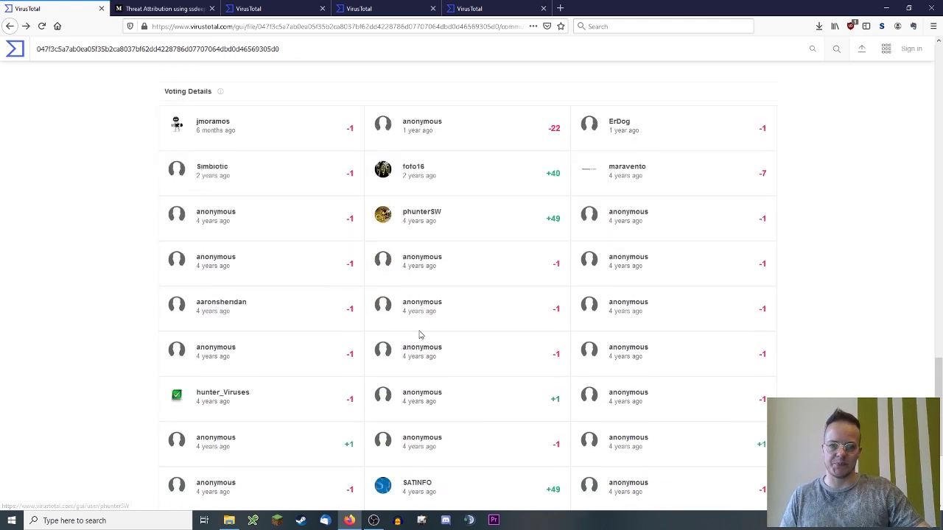
scroll(419, 333, "up", 2)
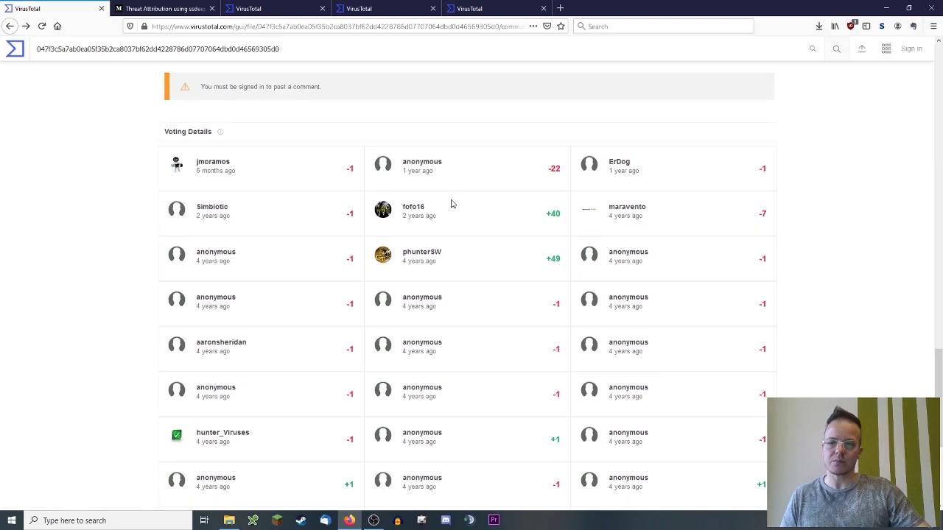
scroll(392, 268, "up", 6)
scroll(394, 269, "up", 15)
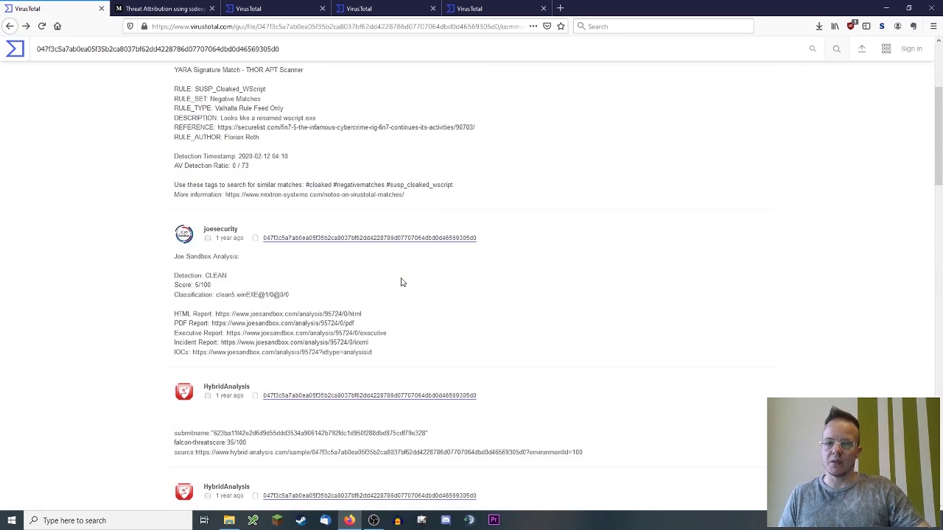
left_click(193, 185)
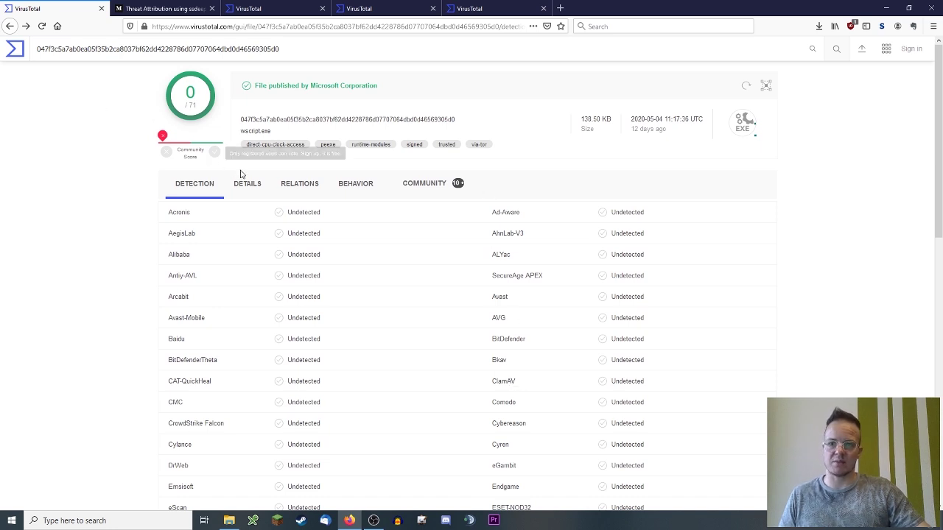
left_click(253, 190)
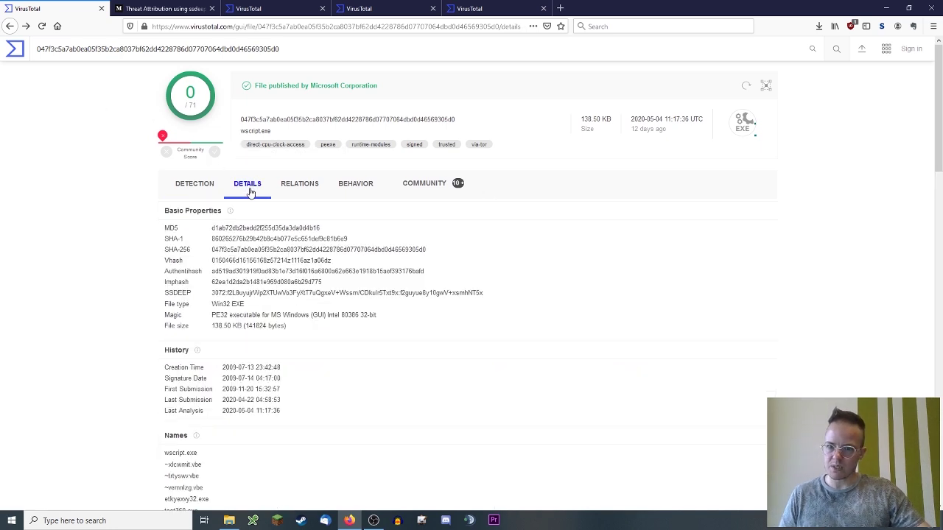
left_click(195, 193)
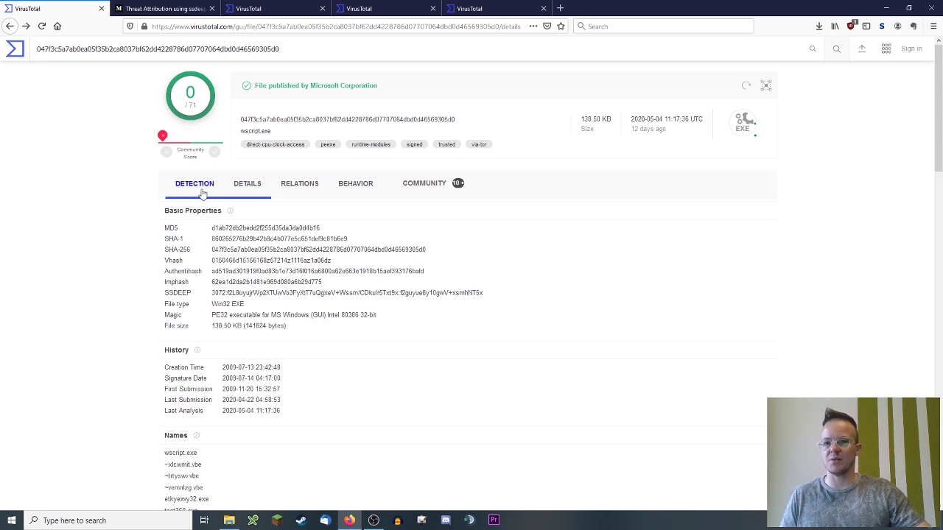
left_click(252, 190)
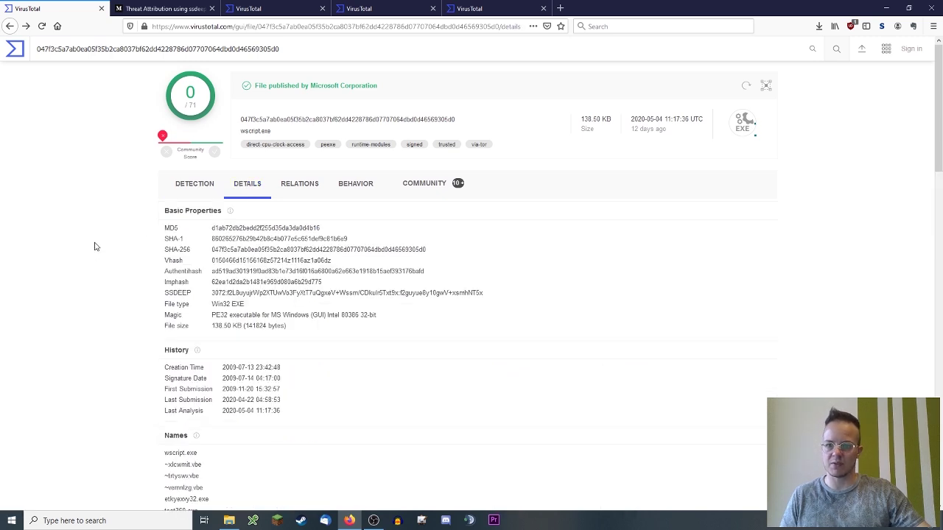
scroll(93, 244, "down", 1)
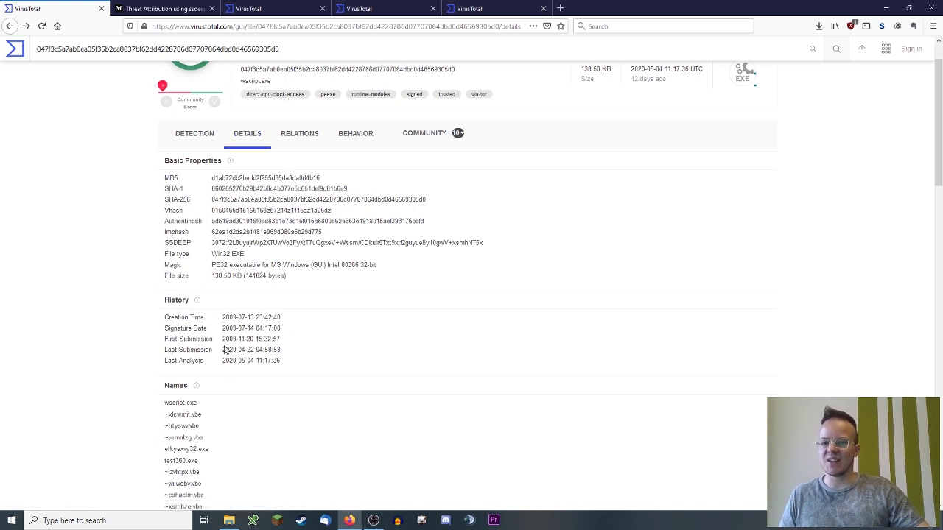
left_click_drag(222, 338, 289, 340)
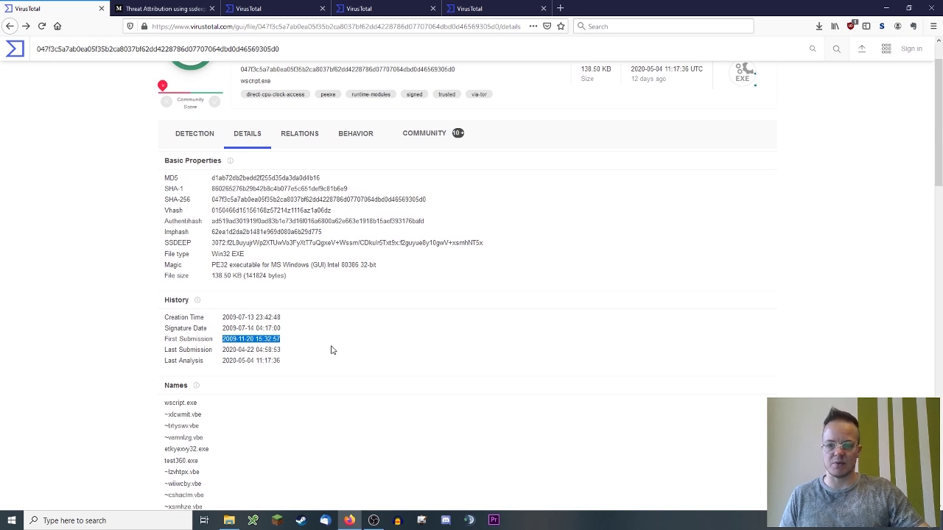
left_click(335, 351)
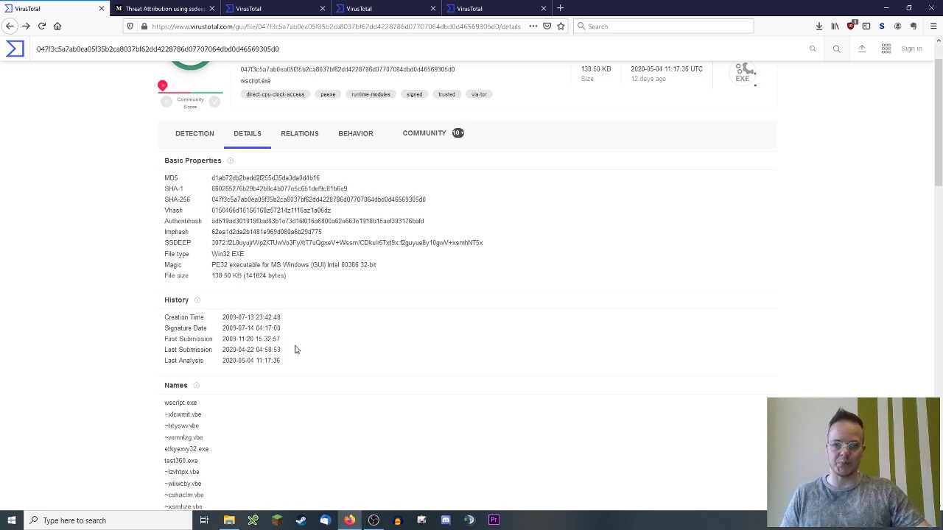
- Scroll the Details tab and highlight the file's Product value
scroll(294, 346, "down", 4)
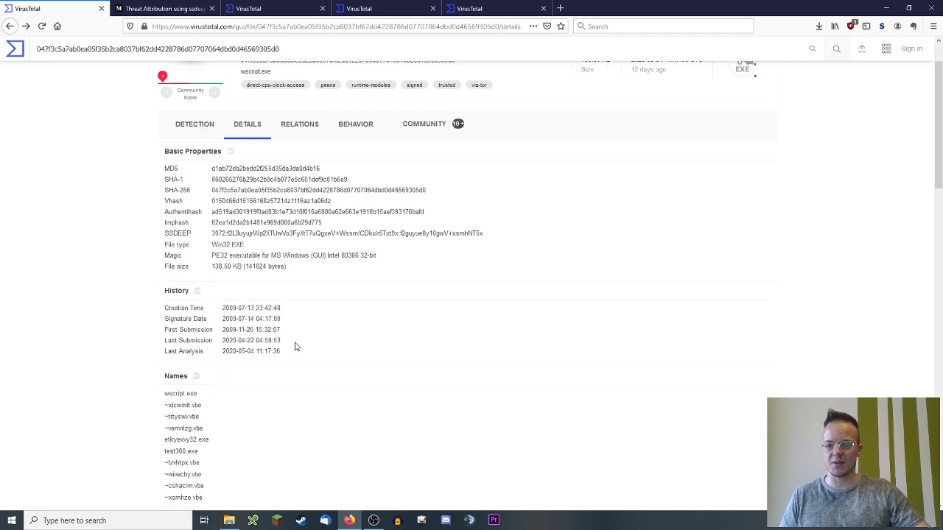
scroll(295, 346, "down", 5)
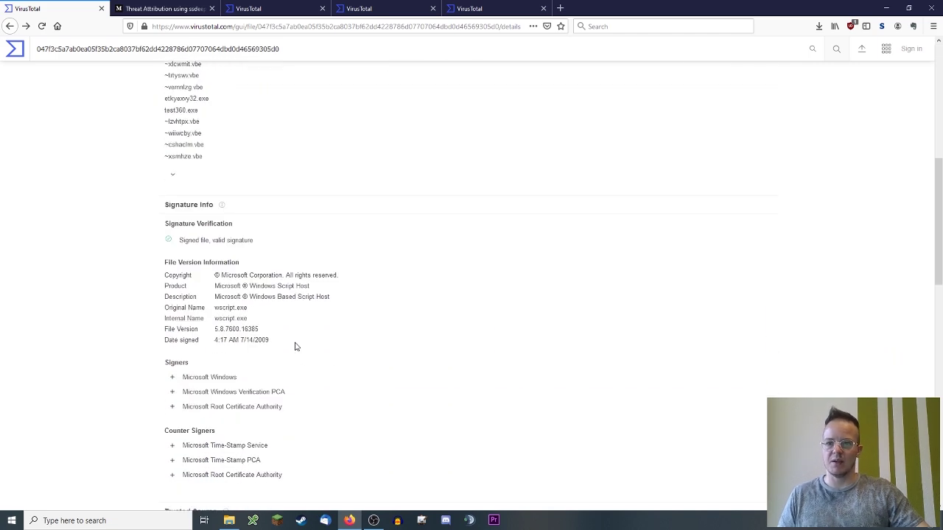
scroll(295, 347, "up", 8)
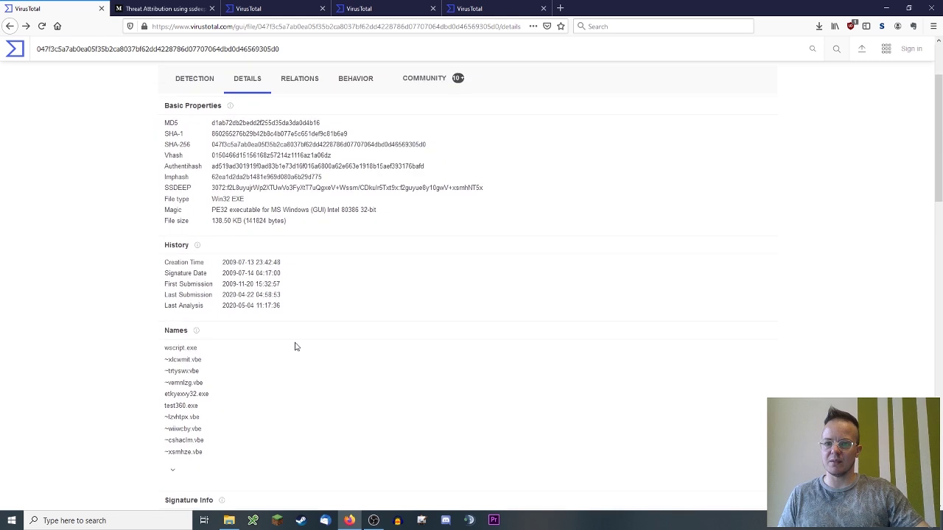
scroll(295, 346, "down", 4)
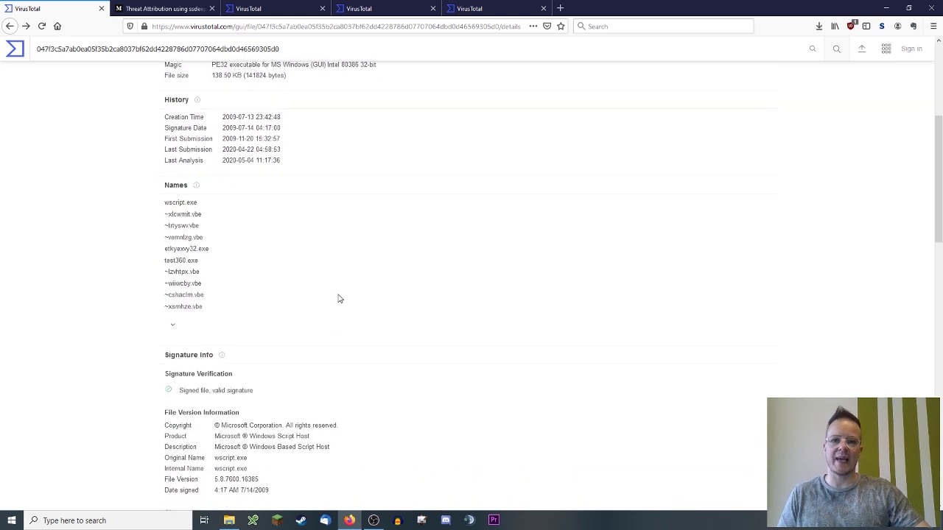
scroll(363, 286, "down", 5)
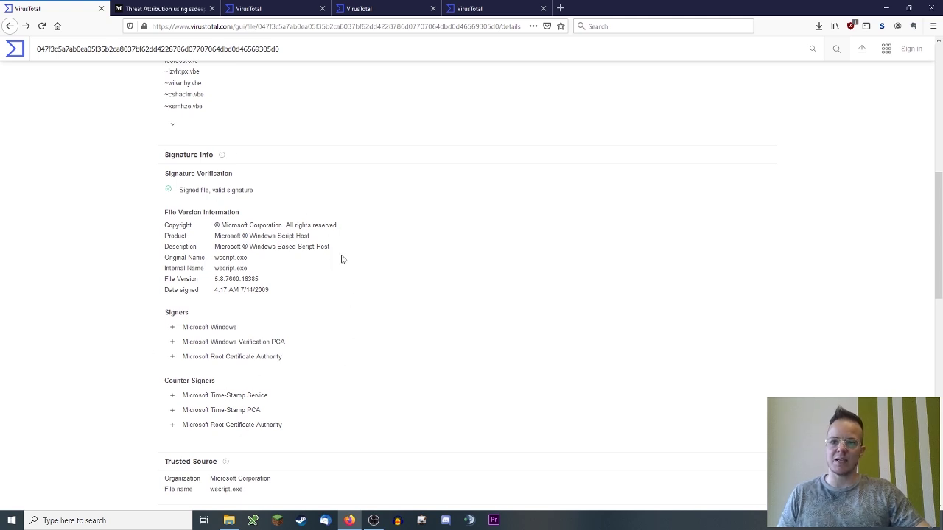
left_click_drag(316, 237, 214, 238)
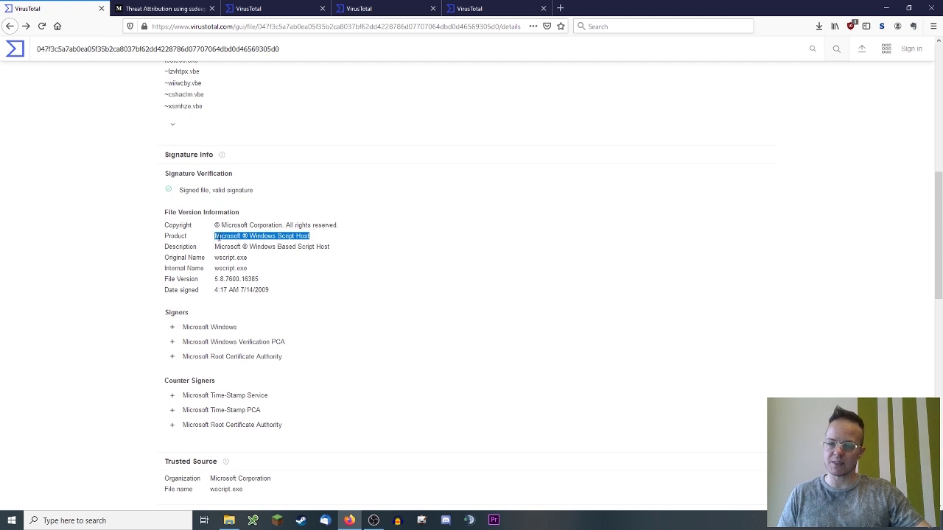
- Expand the Names list to show every submitted file name
scroll(218, 238, "up", 10)
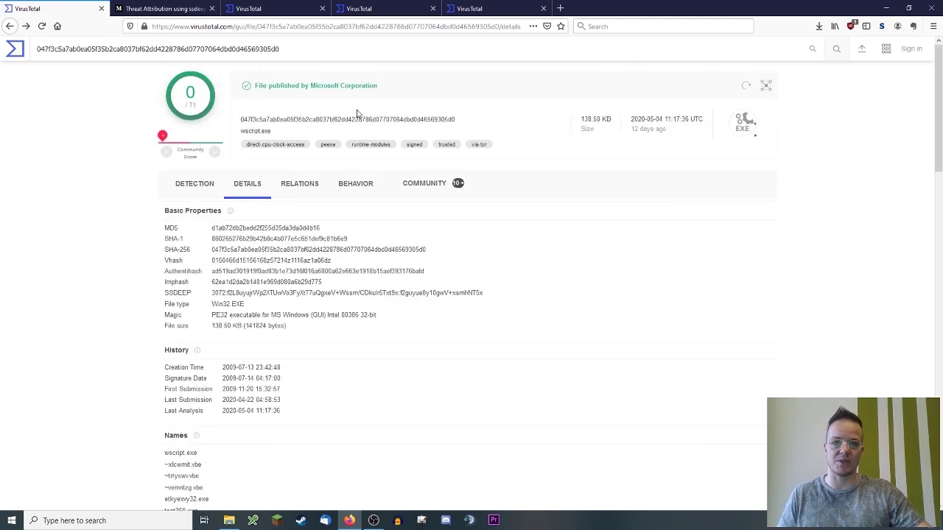
scroll(288, 168, "down", 1)
scroll(284, 212, "up", 1)
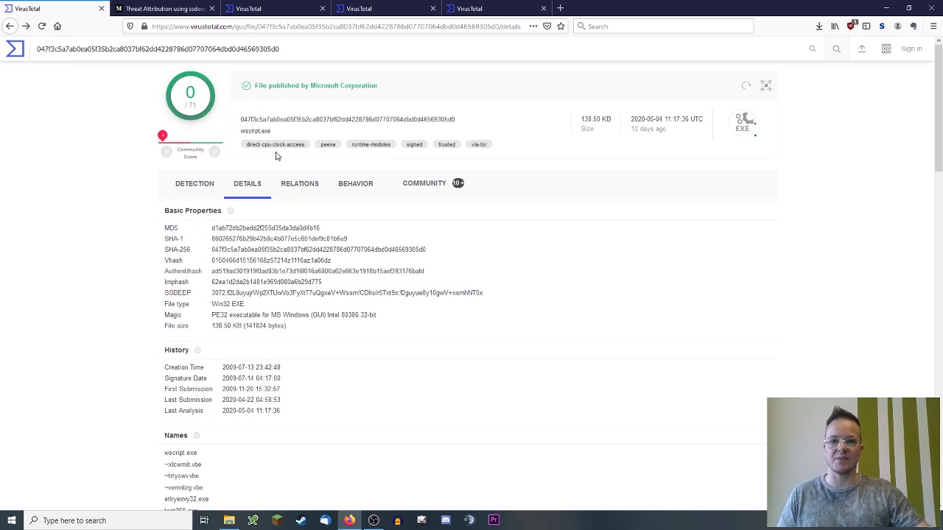
scroll(291, 148, "down", 10)
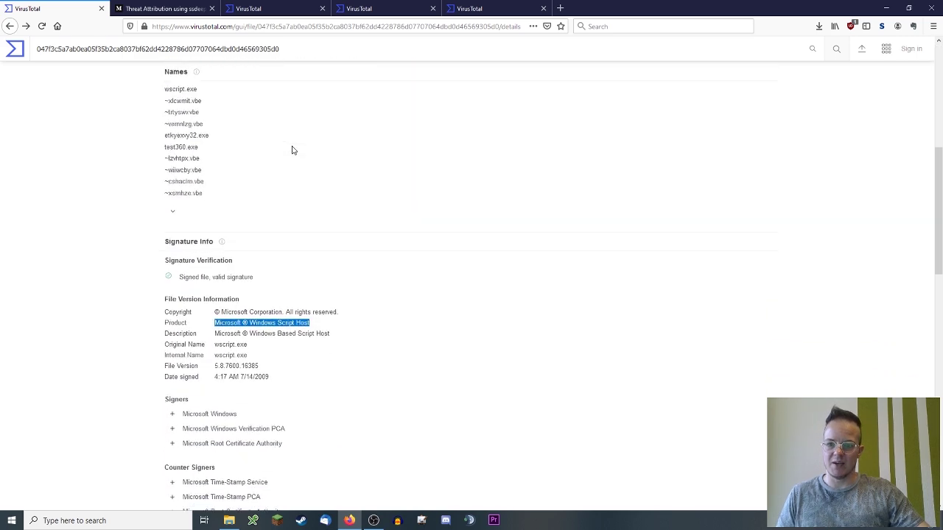
scroll(289, 180, "down", 1)
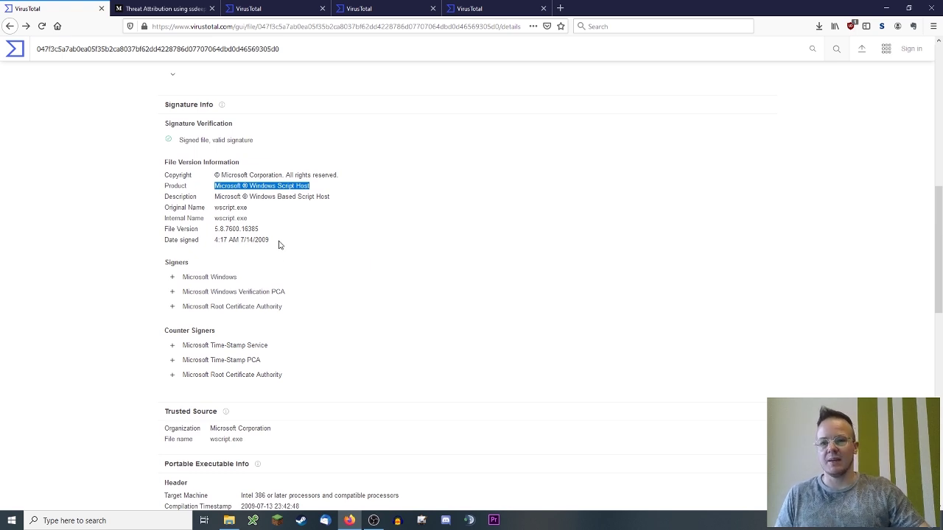
scroll(279, 245, "up", 5)
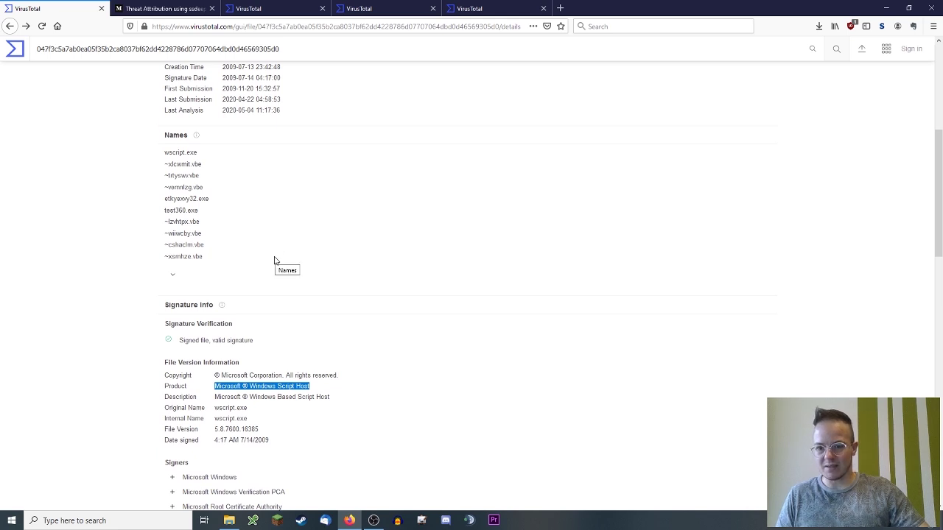
scroll(275, 259, "down", 5)
scroll(269, 260, "up", 1)
scroll(270, 261, "up", 3)
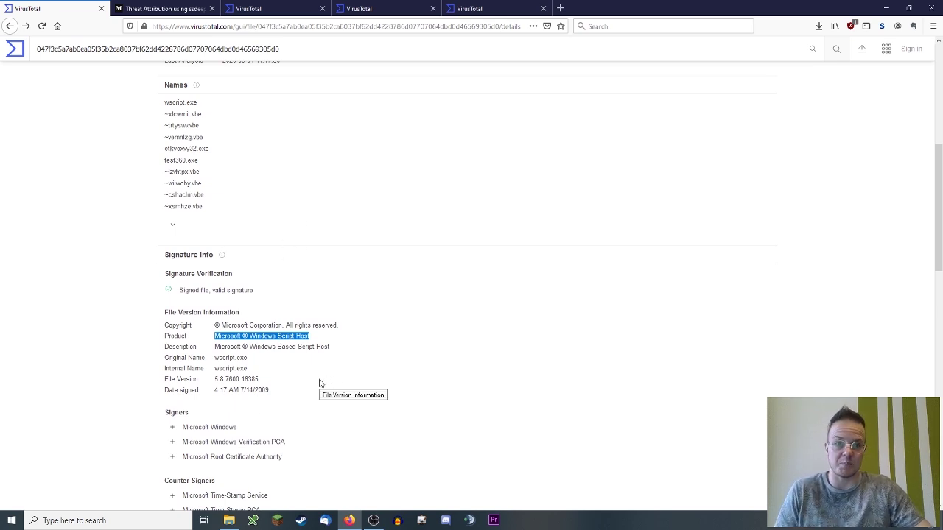
scroll(318, 393, "up", 3)
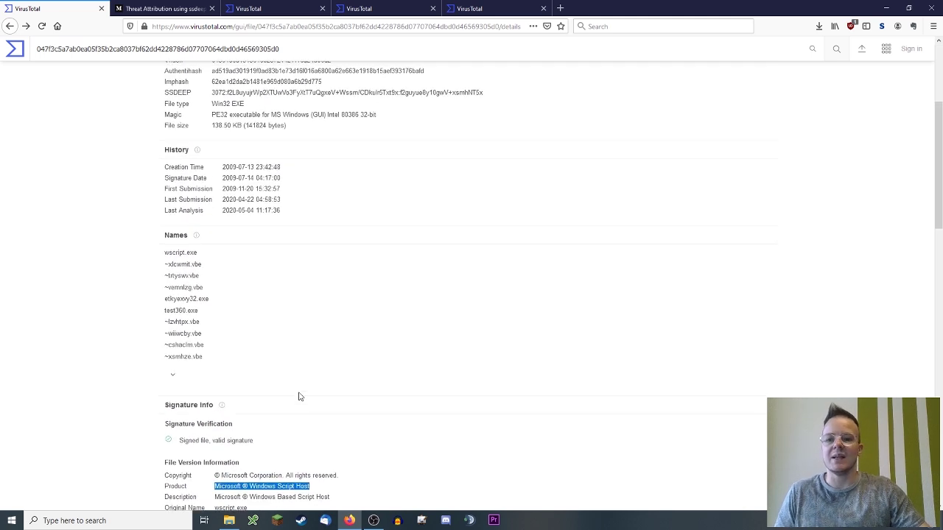
left_click(176, 377)
scroll(258, 381, "down", 3)
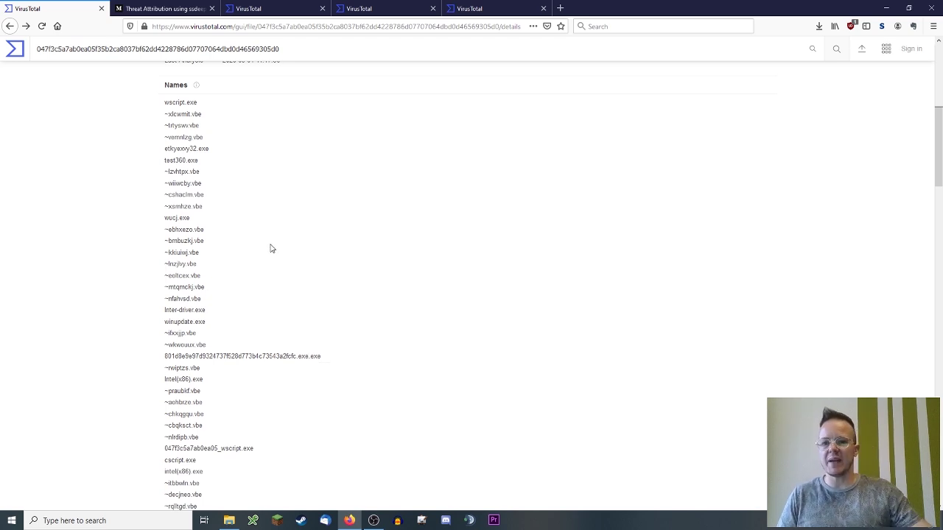
- Highlight test360.exe and the .exe name listed just above it
left_click_drag(197, 161, 151, 163)
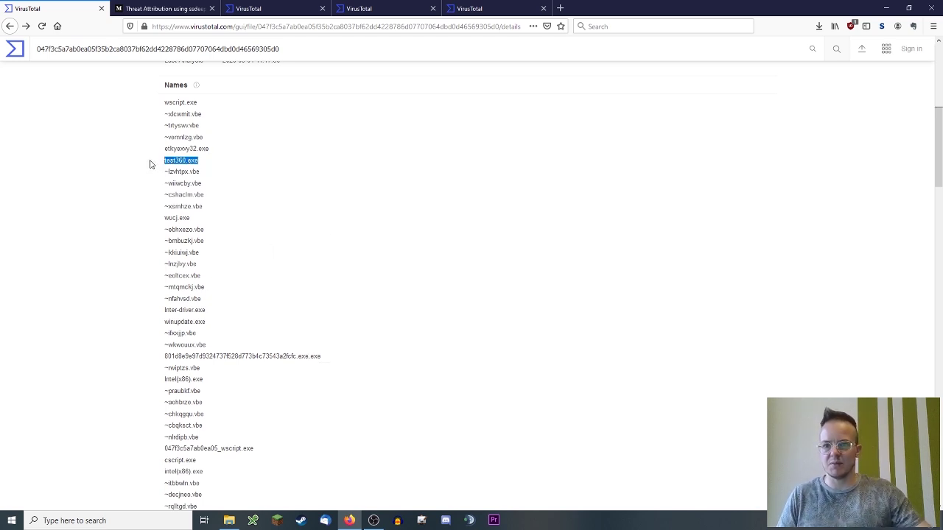
left_click_drag(210, 149, 156, 149)
left_click(254, 166)
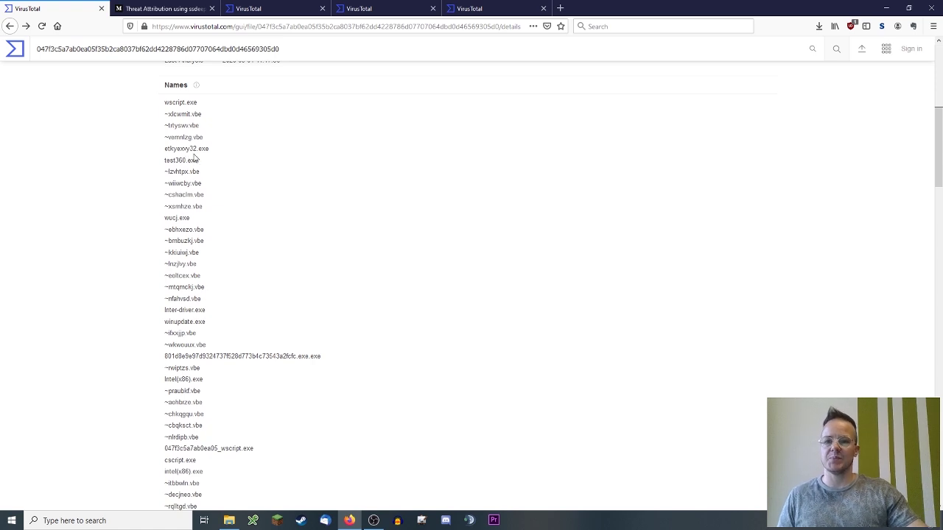
left_click_drag(214, 160, 156, 149)
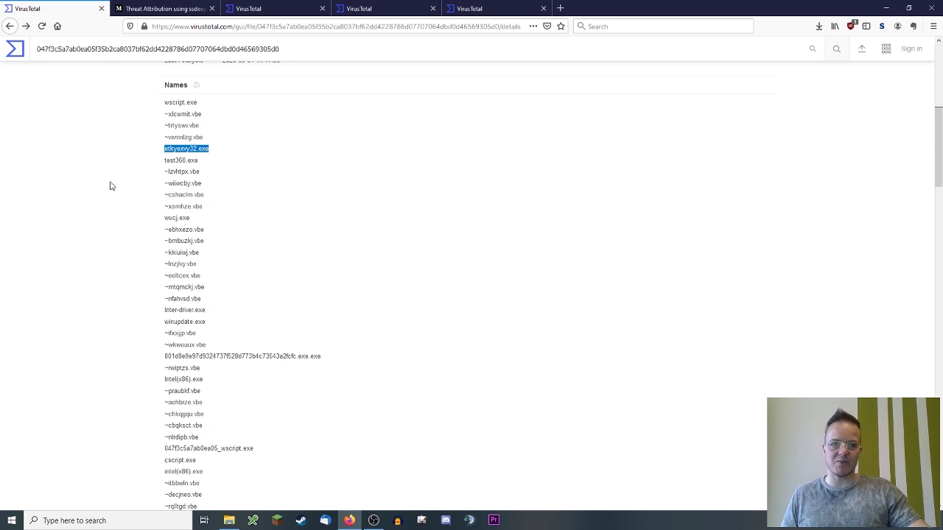
scroll(177, 235, "up", 5)
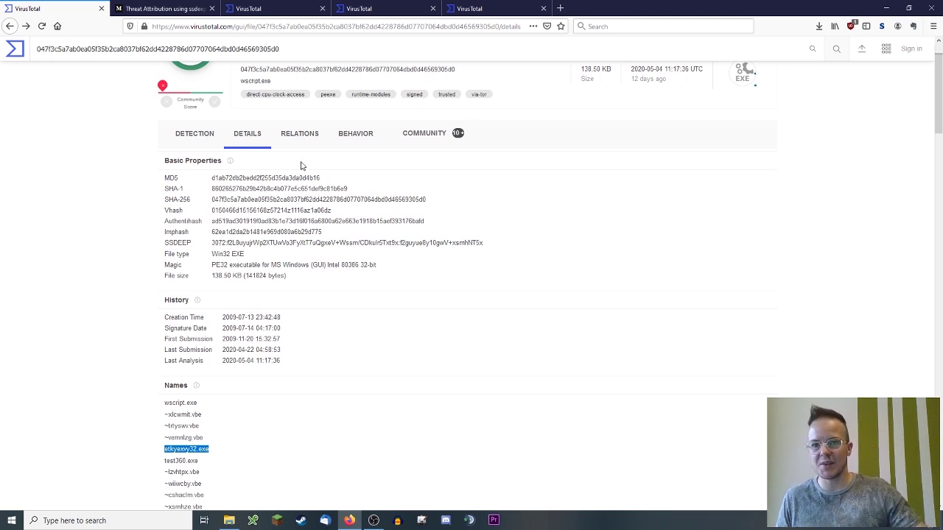
- Show wscript.exe's Execution Parents with detection counts and open the wlpupcfg.js report
left_click(308, 134)
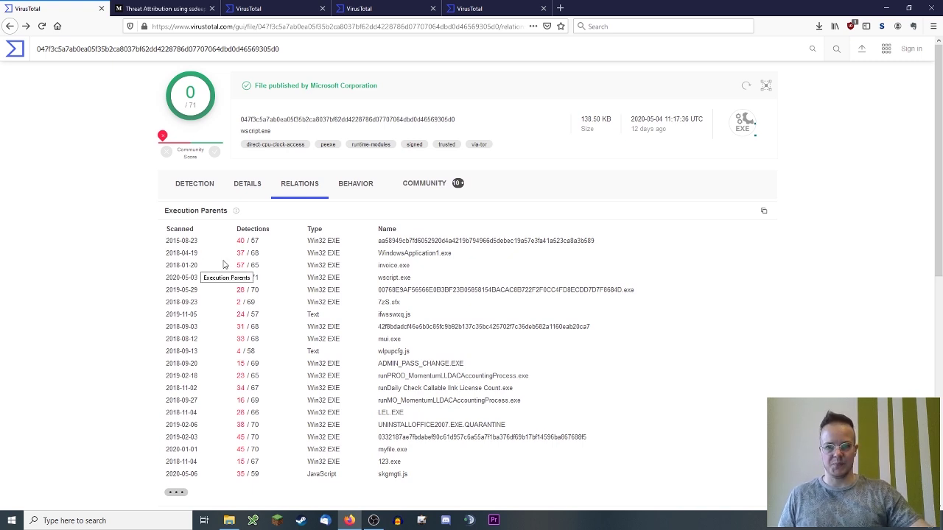
scroll(169, 275, "down", 1)
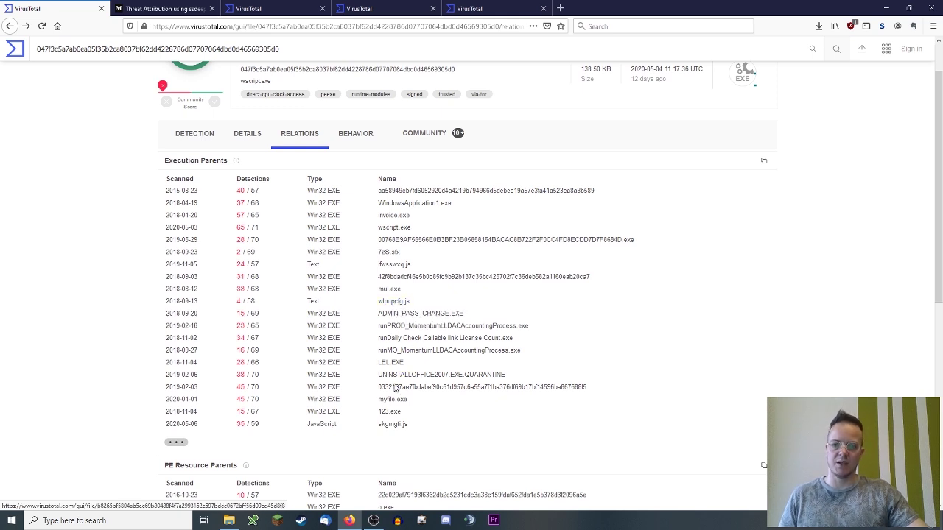
left_click(389, 302)
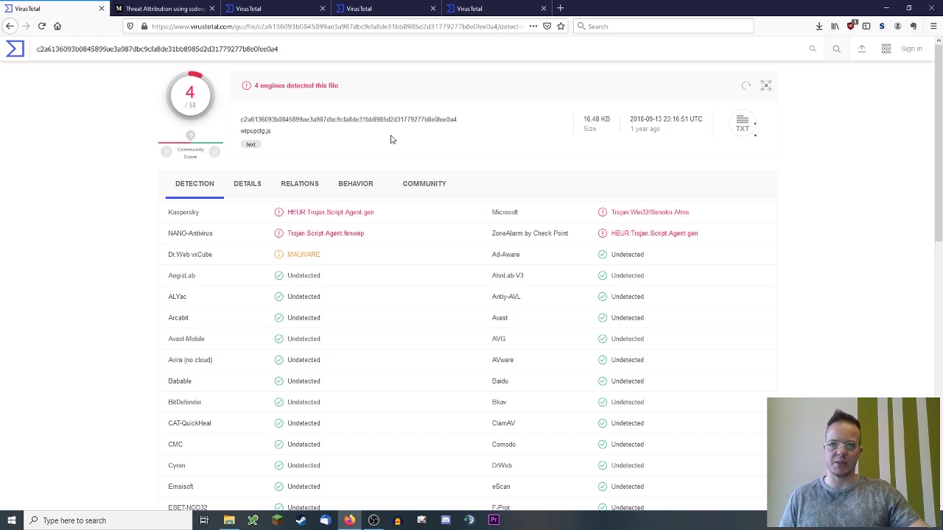
- Reanalyze wlpupcfg.js and compare the old and new analysis dates
left_click(247, 185)
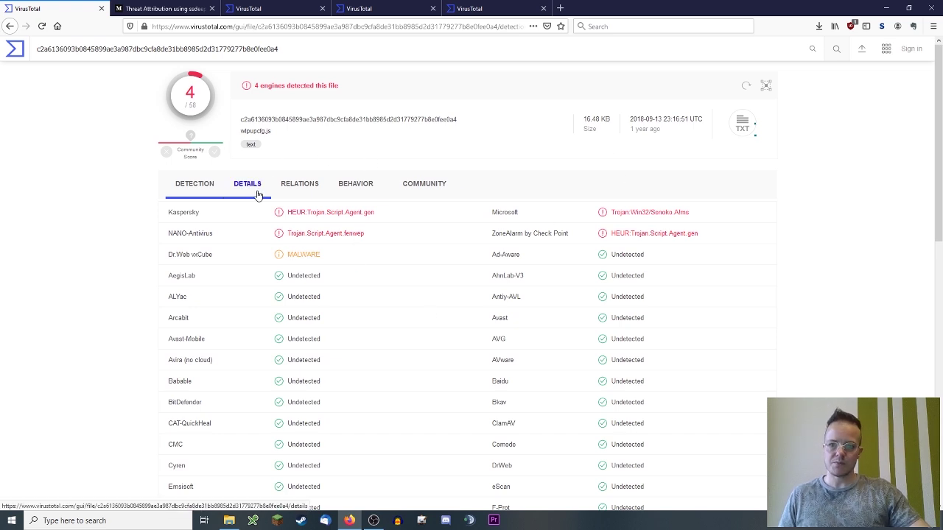
left_click(209, 192)
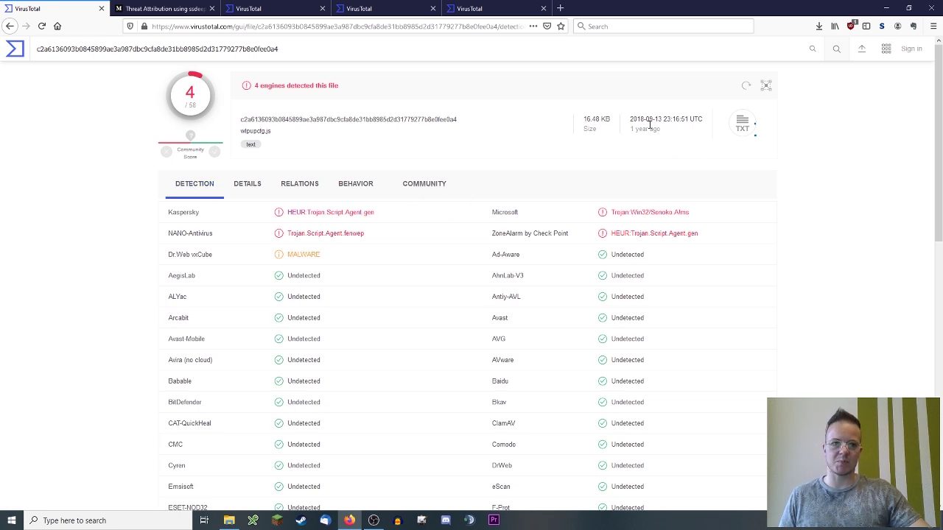
left_click_drag(631, 122, 701, 121)
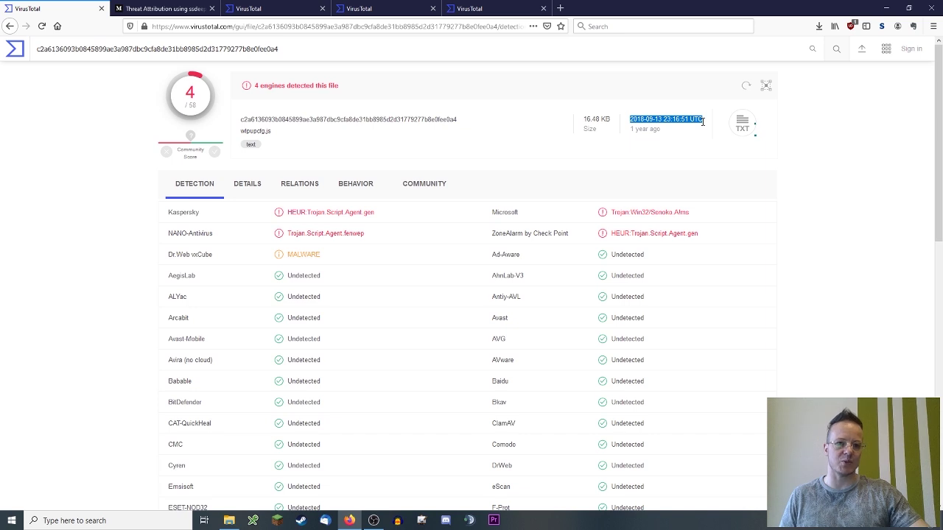
left_click(743, 88)
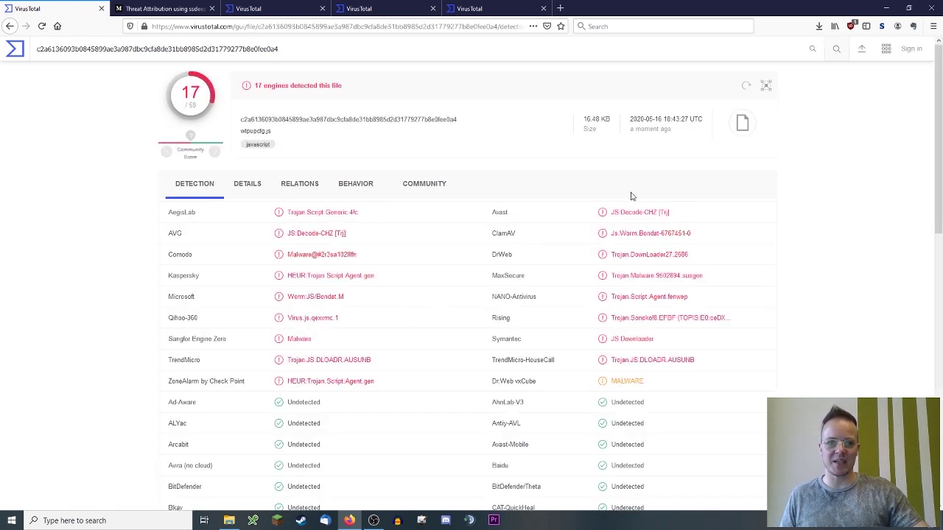
left_click_drag(631, 119, 703, 123)
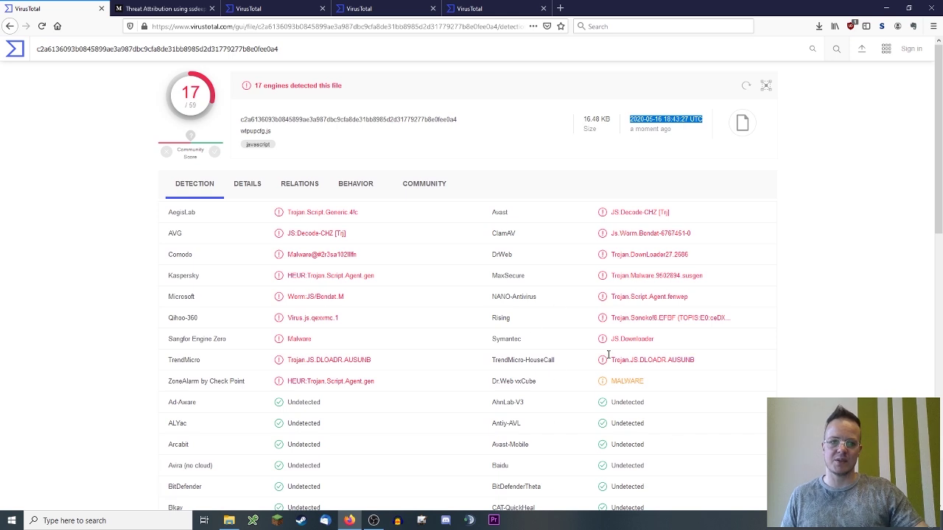
- Show the reanalyzed file's Details, with first seen 2018-07-31 and alias itmdel.js
left_click(246, 185)
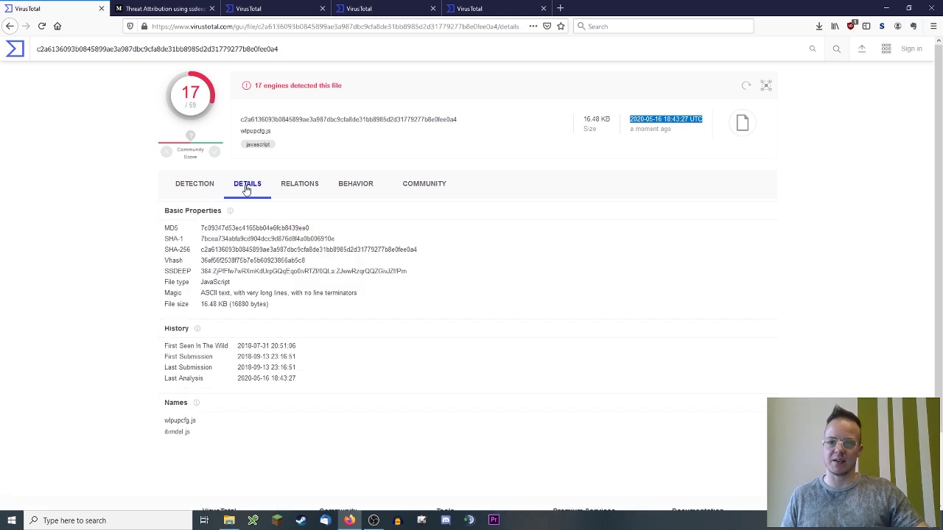
scroll(248, 190, "down", 2)
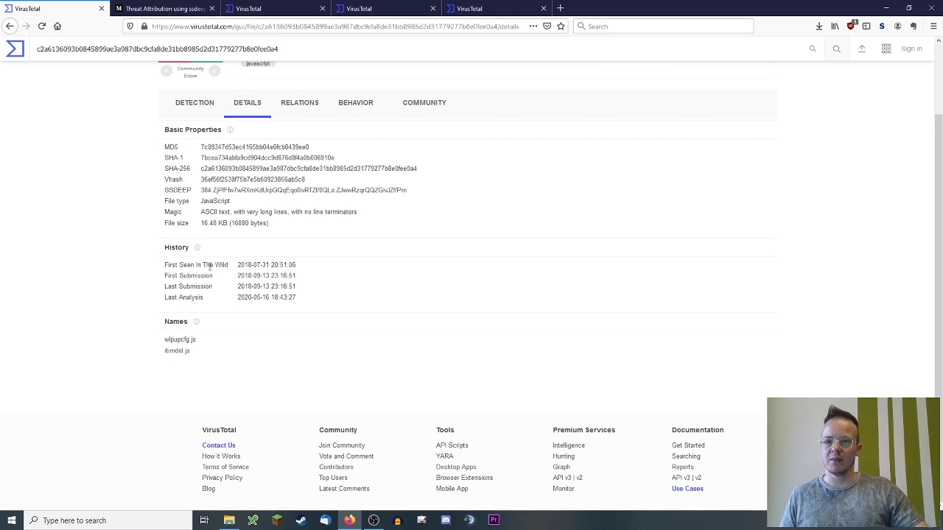
scroll(225, 156, "up", 2)
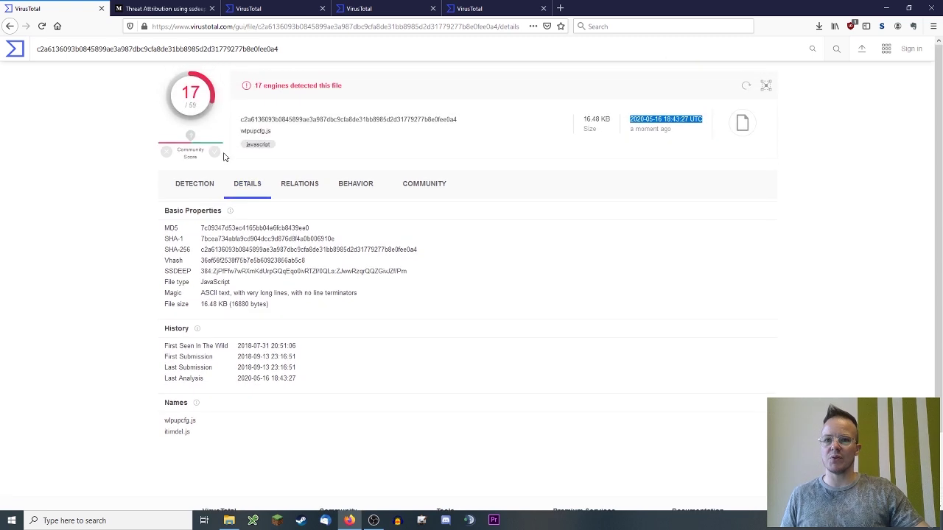
- Return to the wscript.exe report and scroll its Details to the History section
left_click(10, 25)
left_click(249, 185)
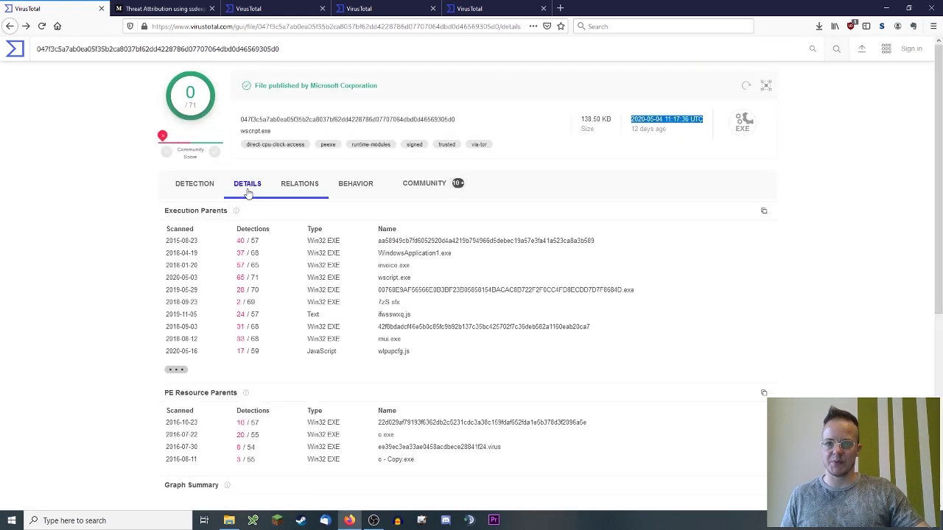
scroll(250, 190, "down", 2)
scroll(251, 190, "down", 1)
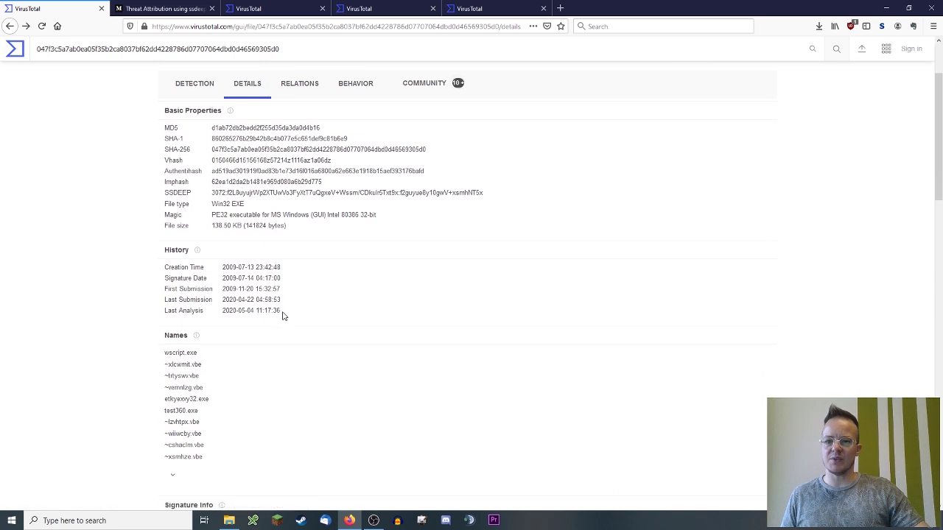
left_click_drag(282, 312, 143, 266)
left_click(150, 266)
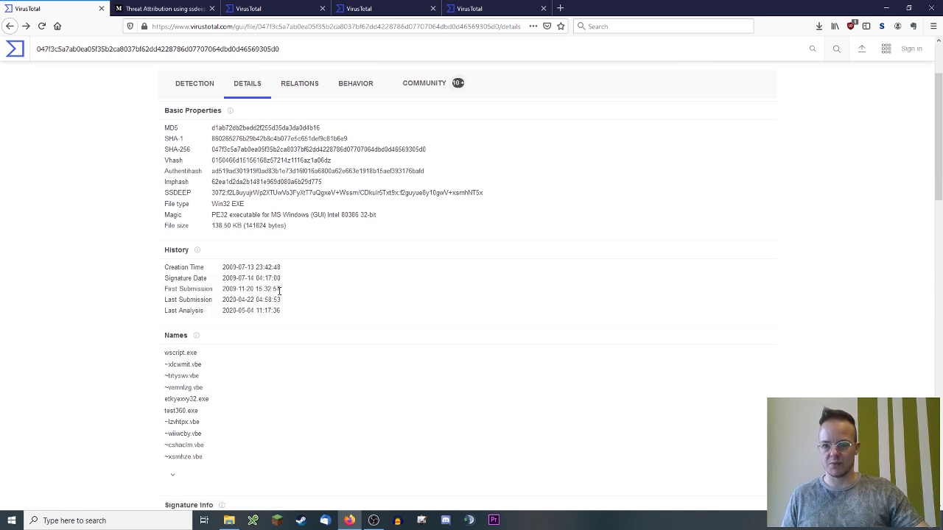
- Highlight the First Submission, Creation Time, PE32 magic and Signature Date values
left_click_drag(279, 291, 221, 291)
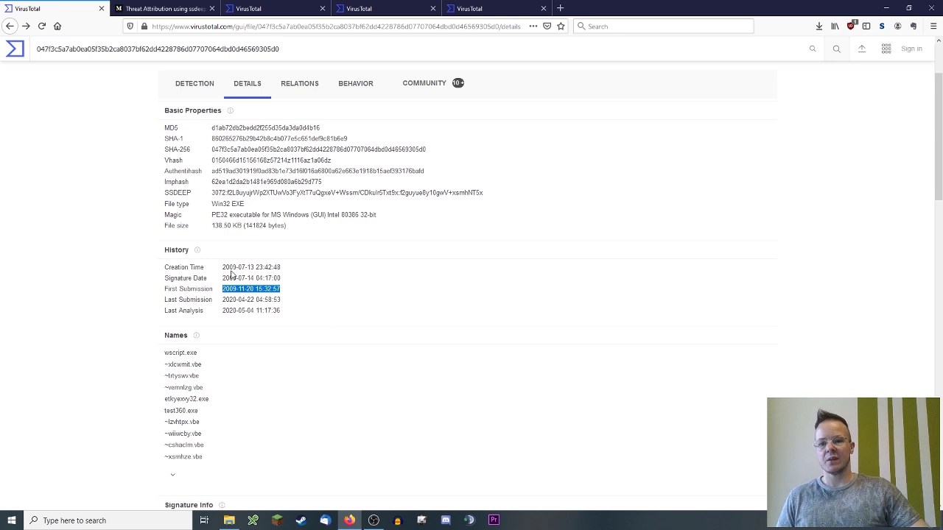
left_click_drag(222, 268, 284, 274)
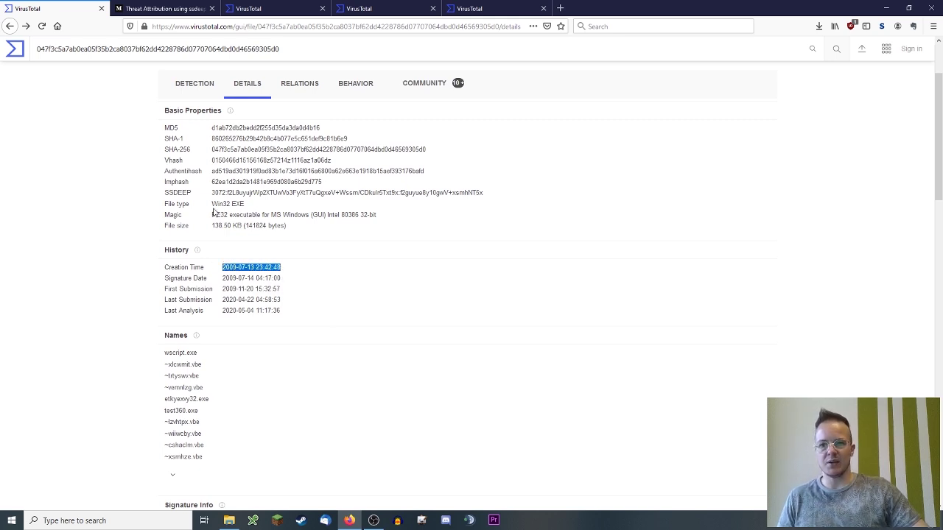
left_click_drag(212, 213, 228, 223)
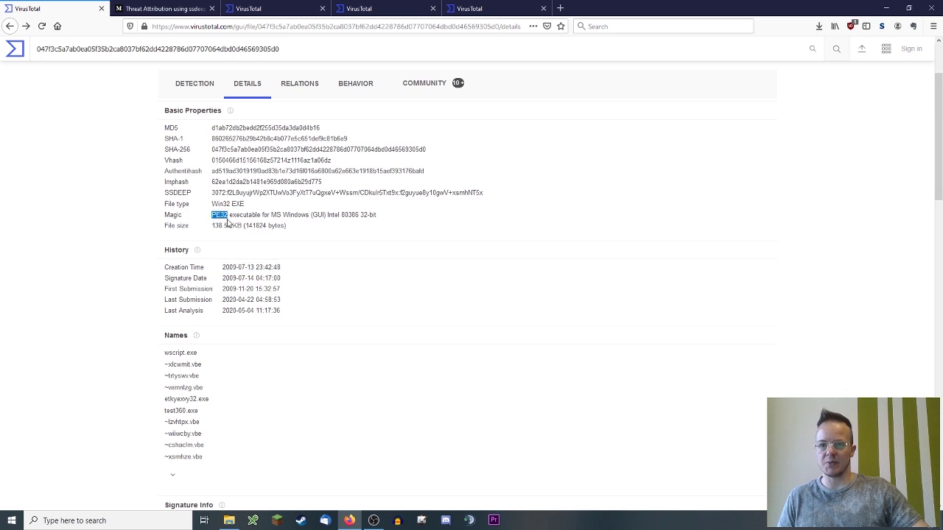
left_click_drag(221, 267, 287, 271)
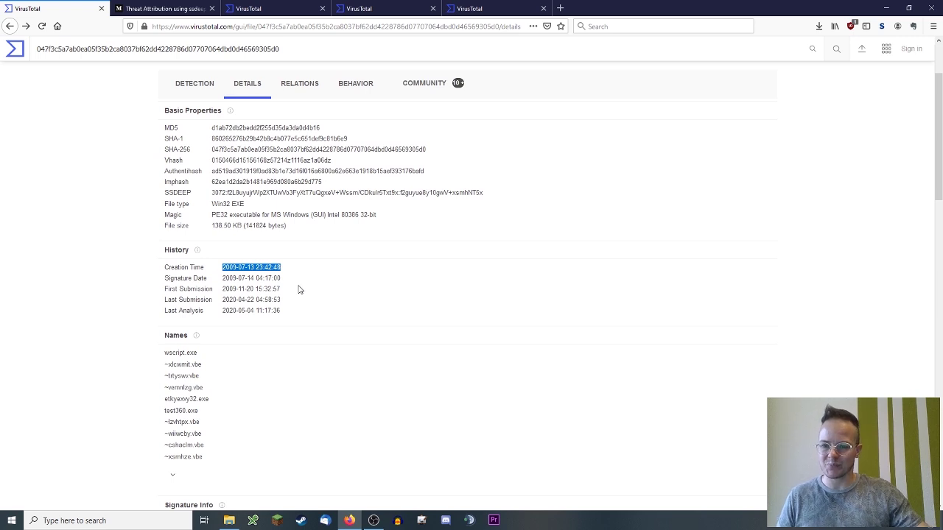
left_click_drag(223, 276, 283, 282)
scroll(267, 294, "down", 8)
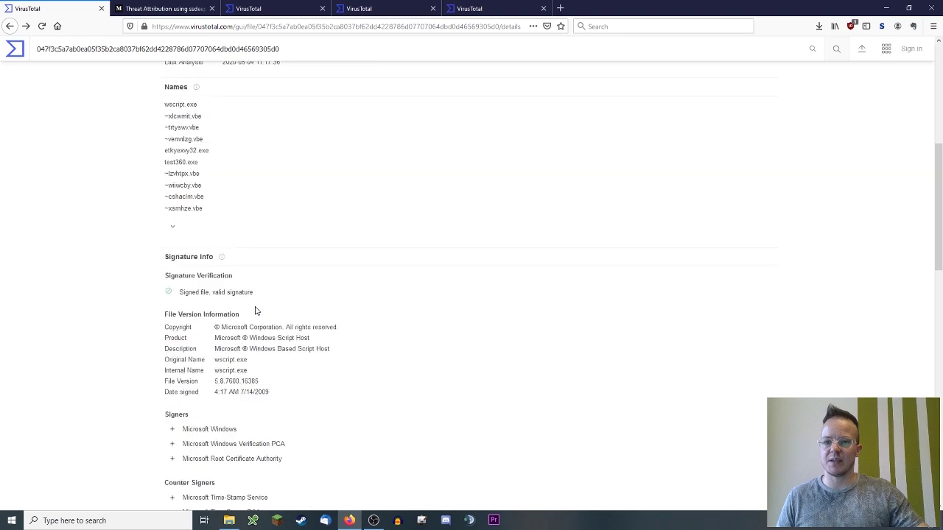
scroll(256, 312, "down", 4)
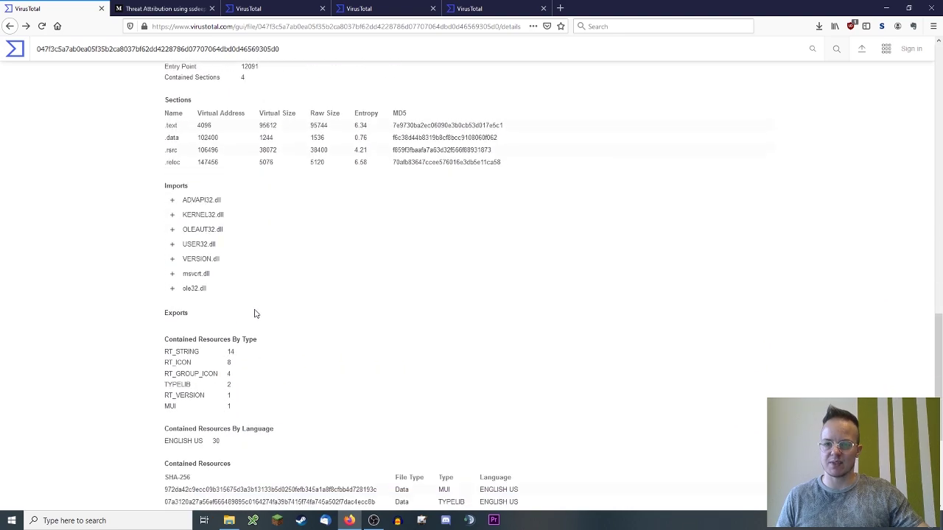
scroll(251, 318, "down", 3)
scroll(243, 324, "up", 9)
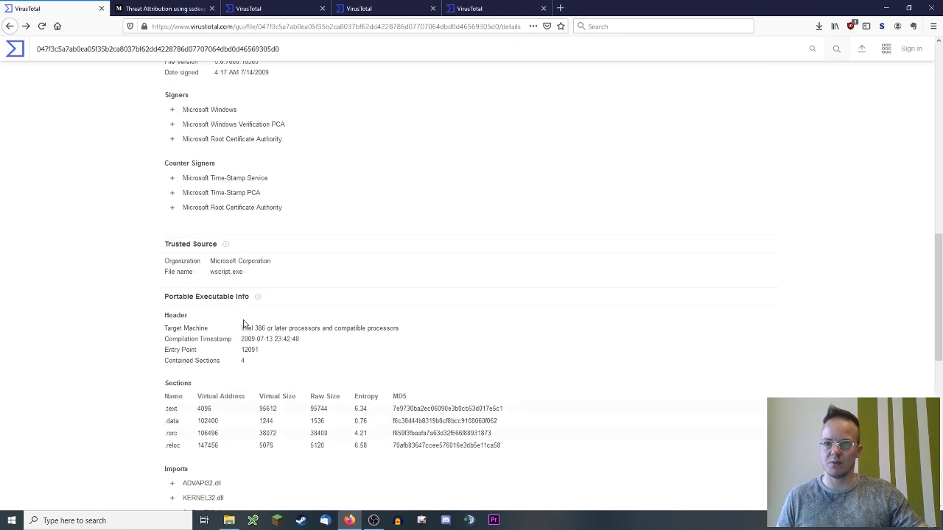
left_click_drag(269, 328, 216, 329)
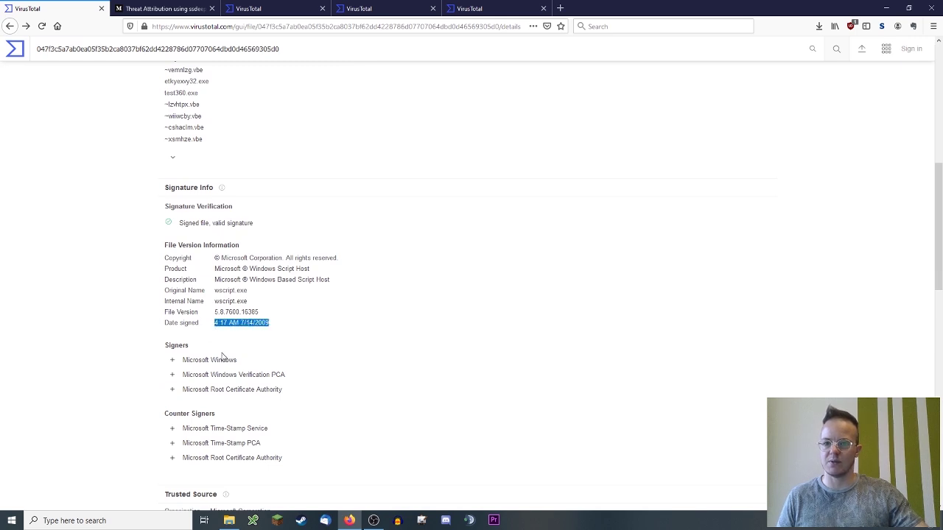
scroll(222, 356, "down", 3)
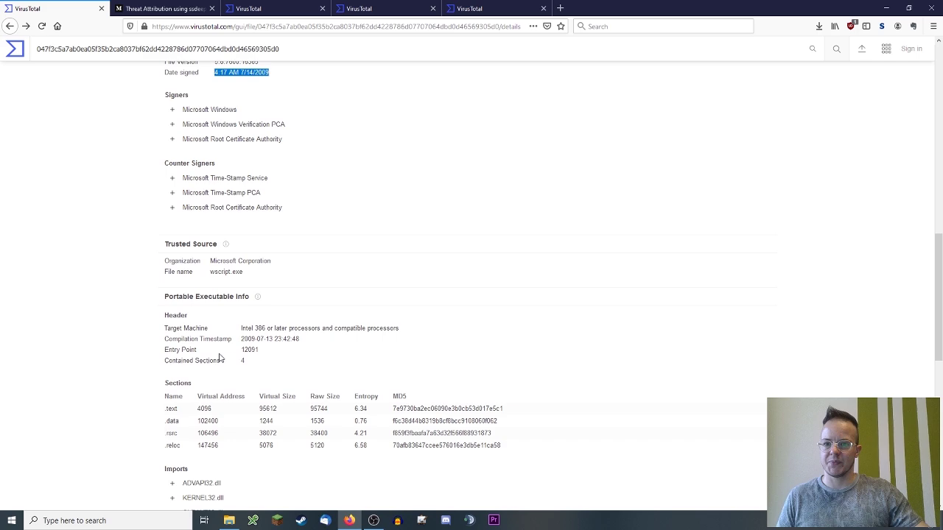
scroll(219, 357, "up", 8)
scroll(217, 350, "down", 2)
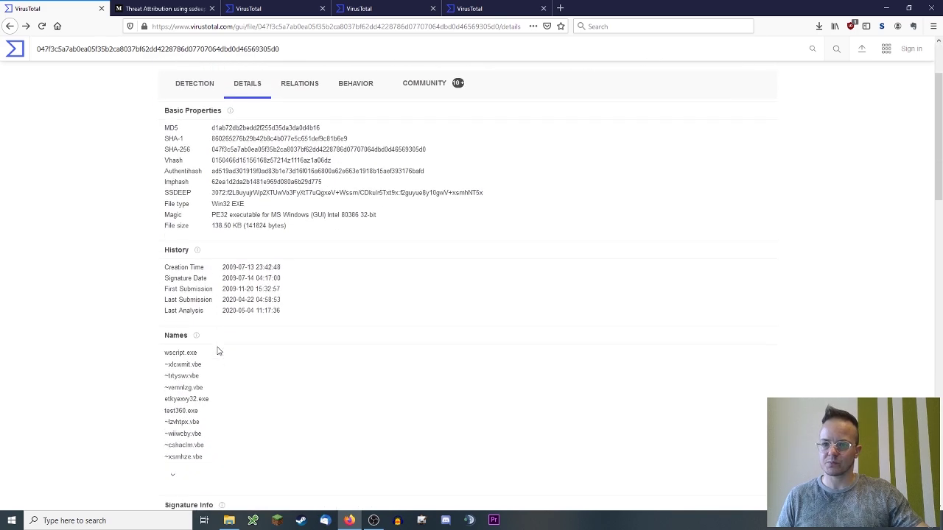
left_click_drag(282, 303, 221, 310)
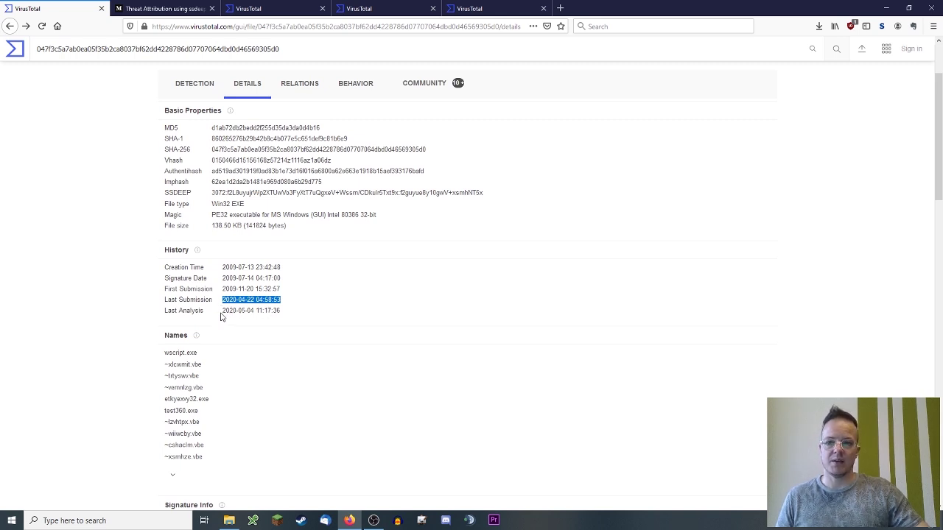
left_click_drag(222, 310, 280, 313)
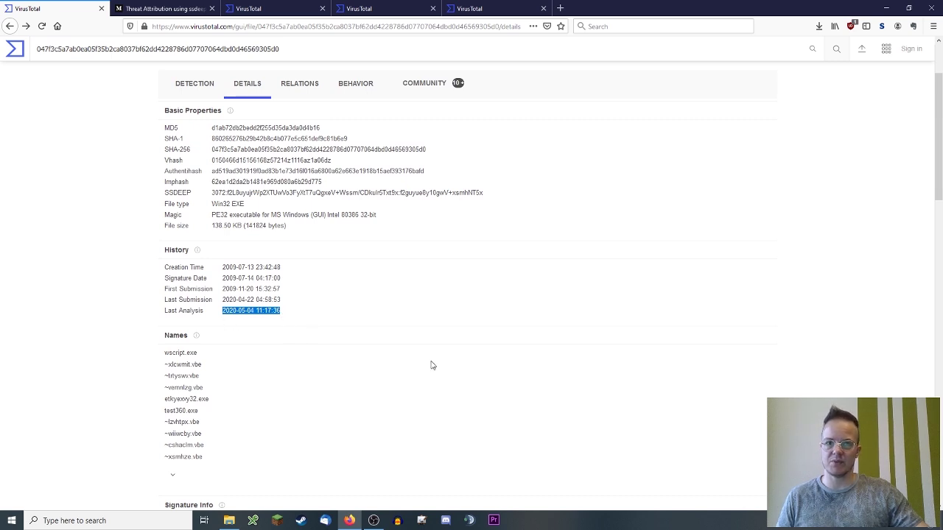
scroll(651, 216, "up", 3)
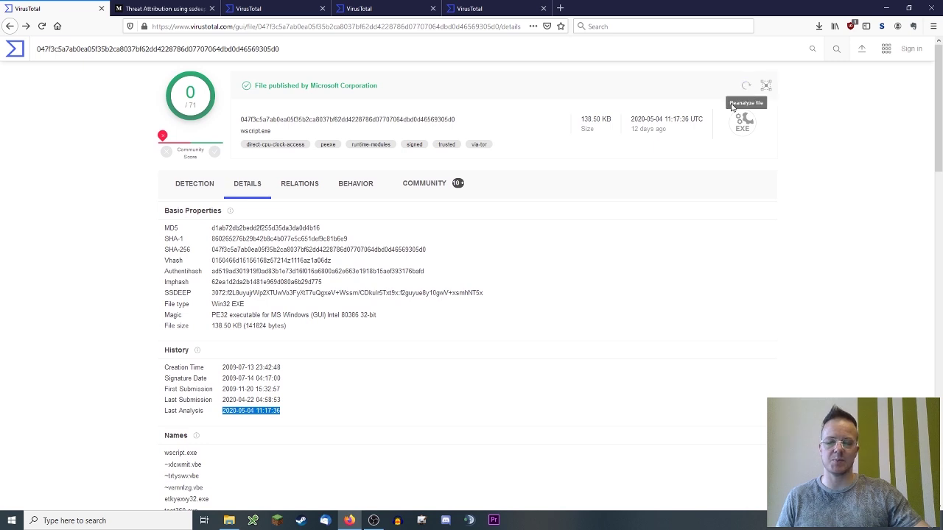
scroll(383, 181, "down", 3)
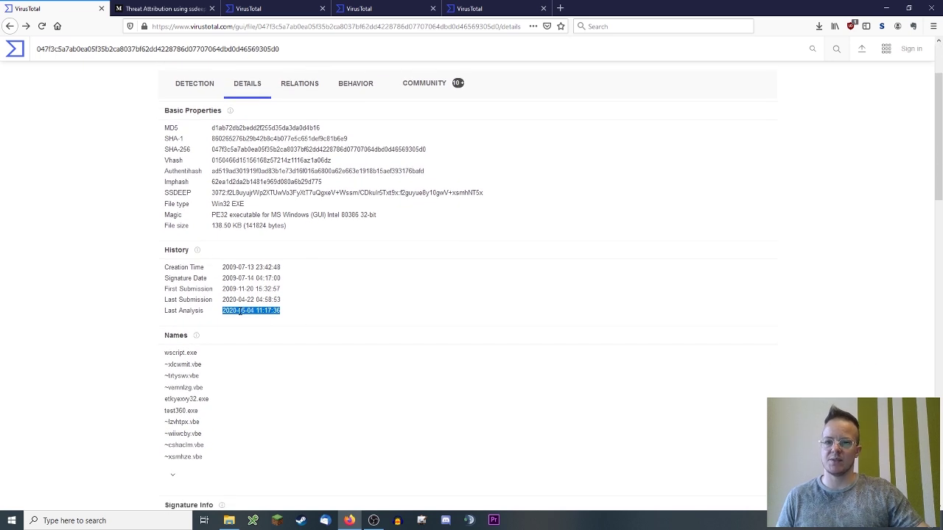
scroll(230, 327, "up", 3)
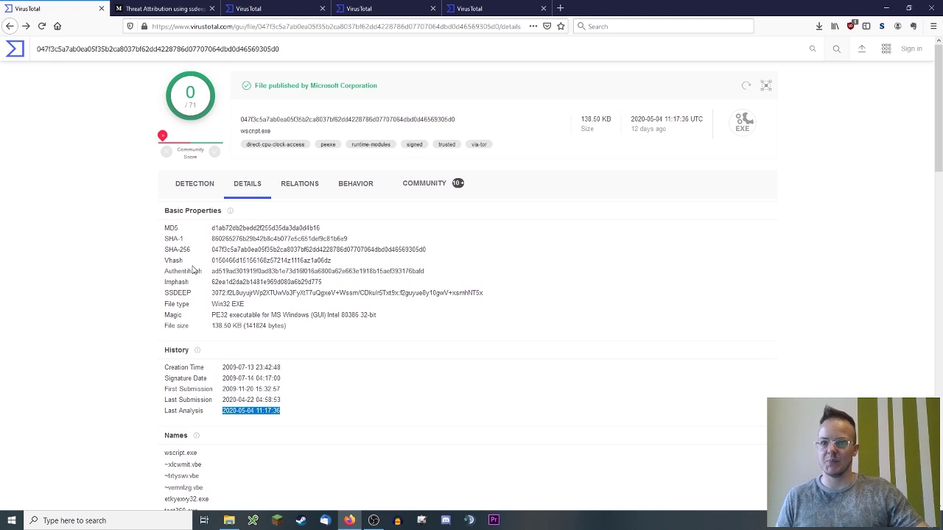
left_click(82, 306)
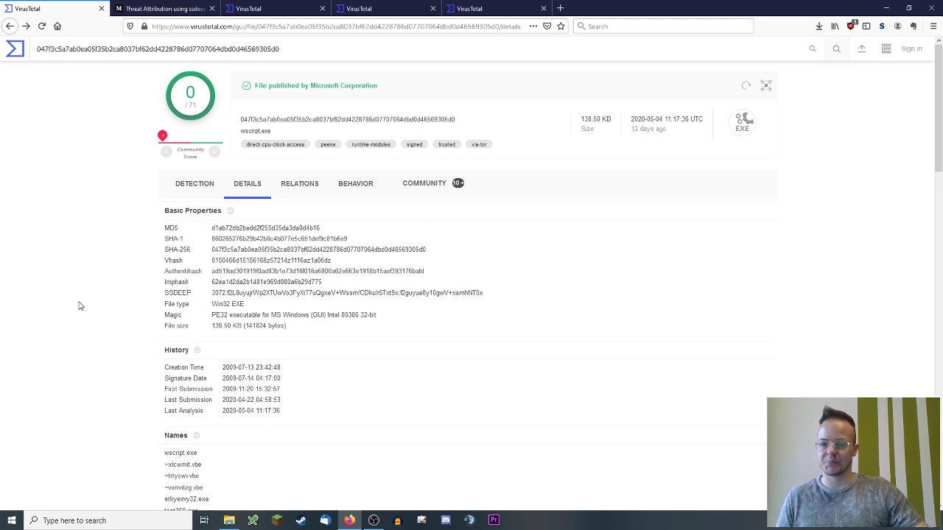
- Switch to the 17/71 report and show its behavior analysis
left_click(274, 15)
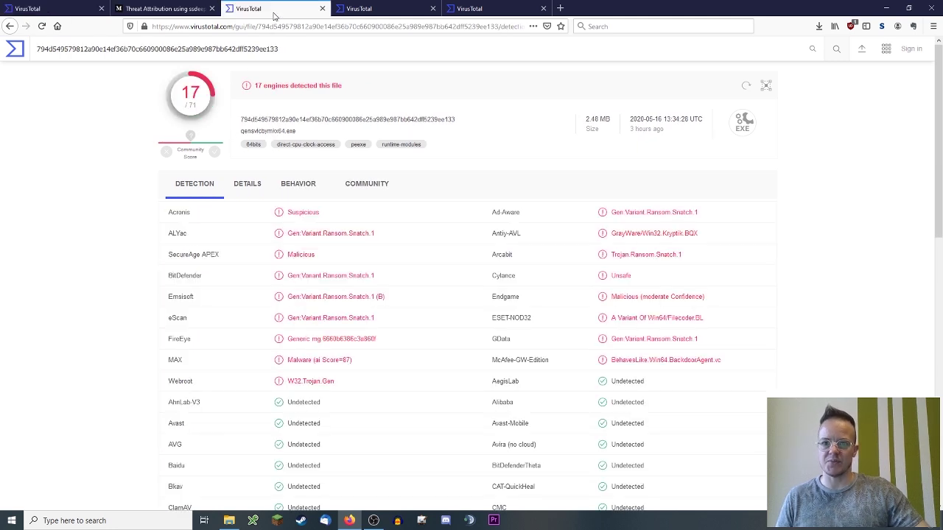
left_click(294, 190)
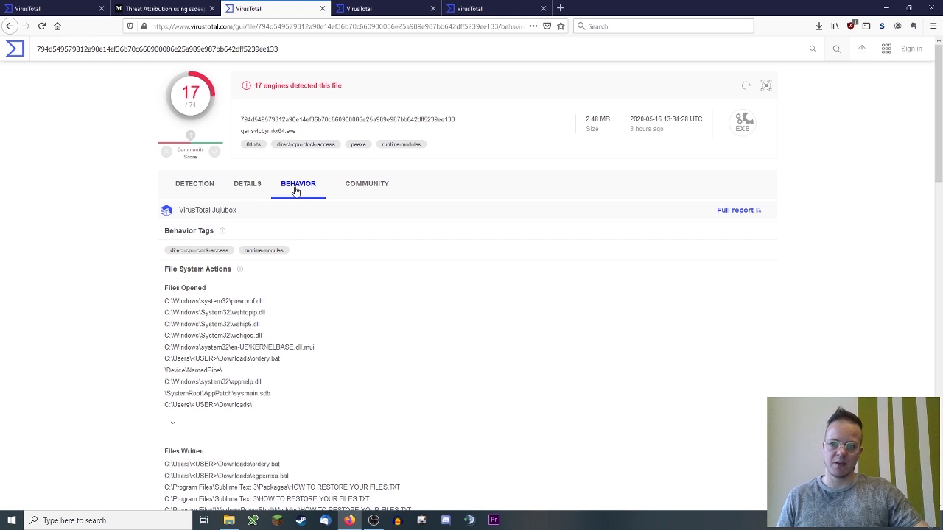
left_click(210, 189)
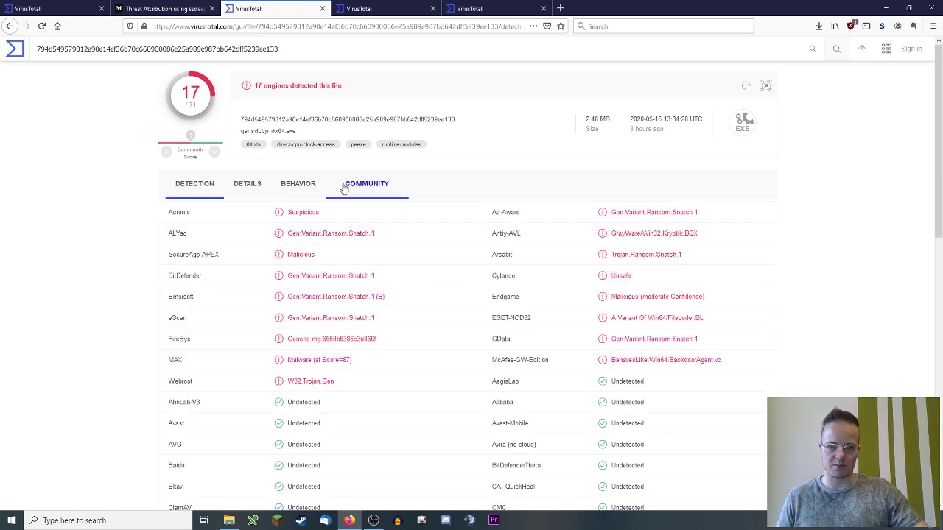
left_click(298, 190)
scroll(331, 247, "down", 3)
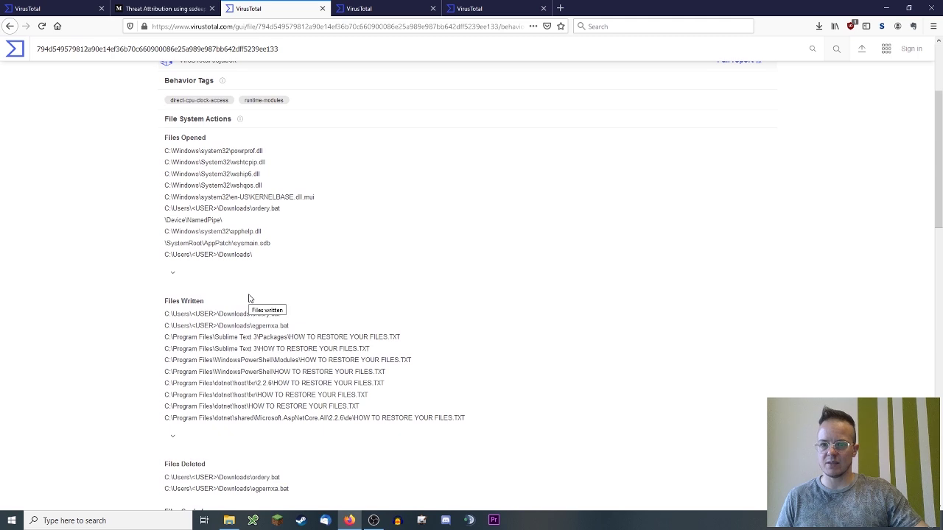
scroll(249, 301, "down", 2)
- Expand Files Written, highlighting HOW TO RESTORE YOUR FILES.TXT and the two .bat files in Downloads
left_click(172, 340)
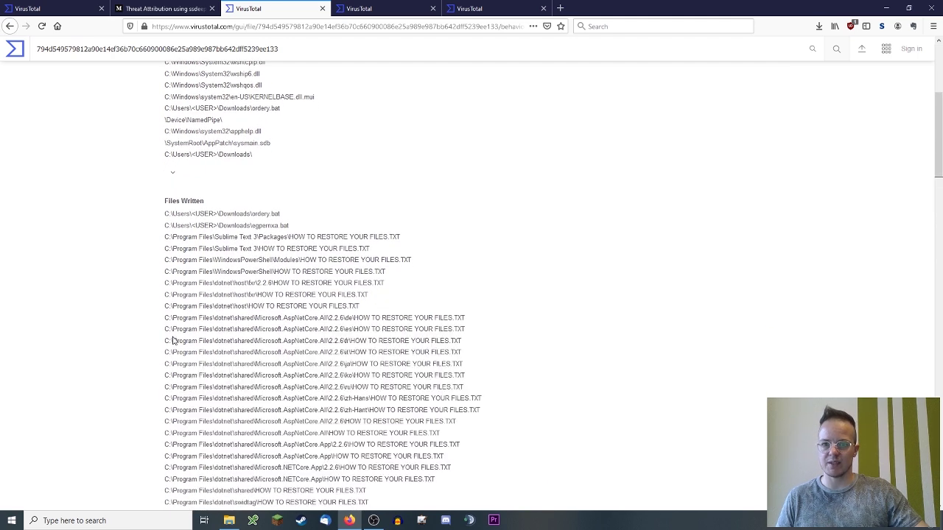
left_click_drag(471, 321, 354, 320)
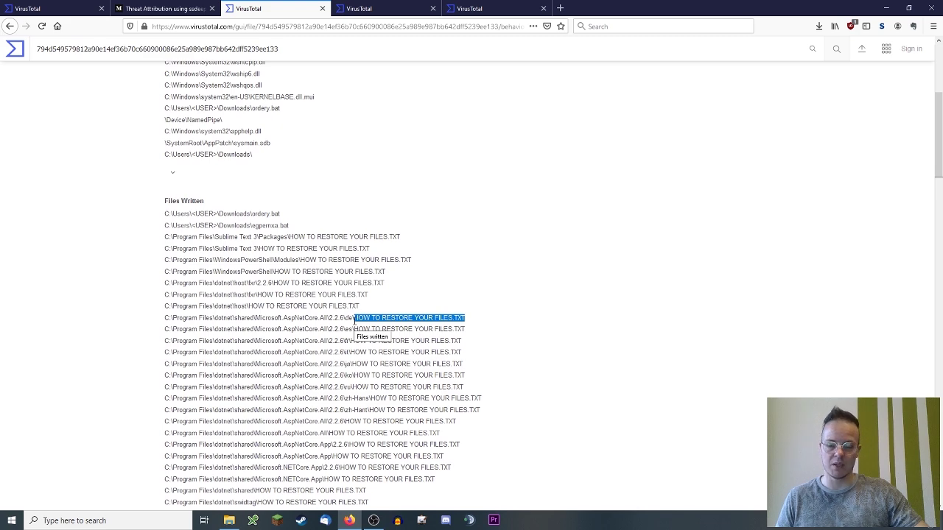
left_click_drag(296, 228, 249, 216)
scroll(235, 235, "down", 15)
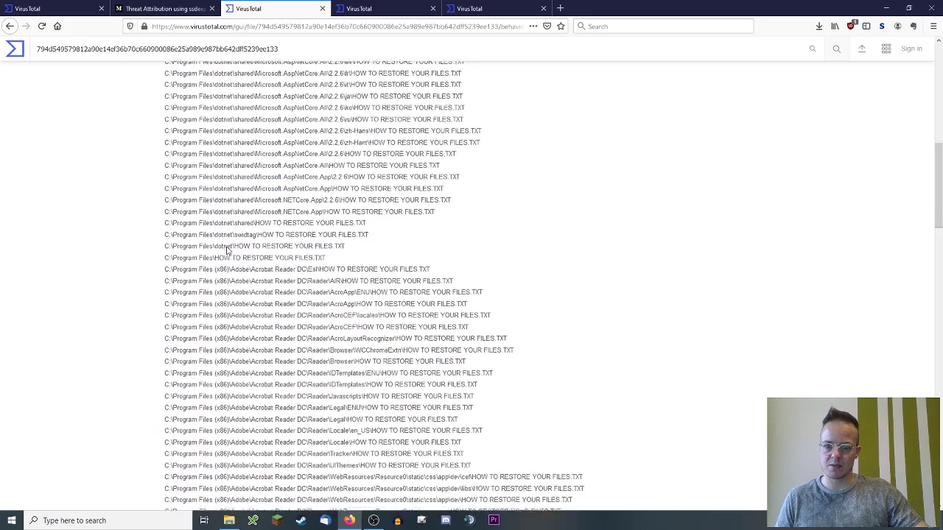
scroll(230, 249, "down", 8)
scroll(226, 248, "up", 3)
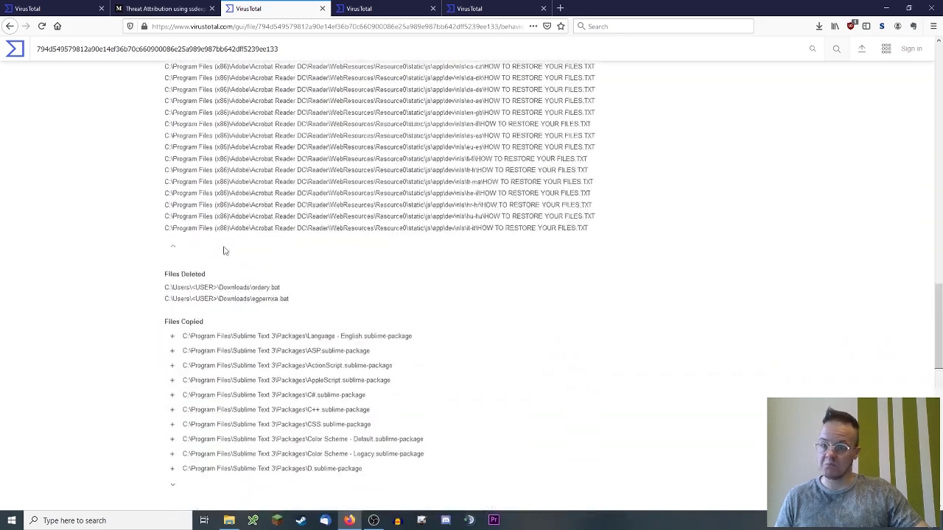
left_click(174, 263)
- Highlight the two deleted .bat files under Files Deleted
scroll(177, 257, "down", 3)
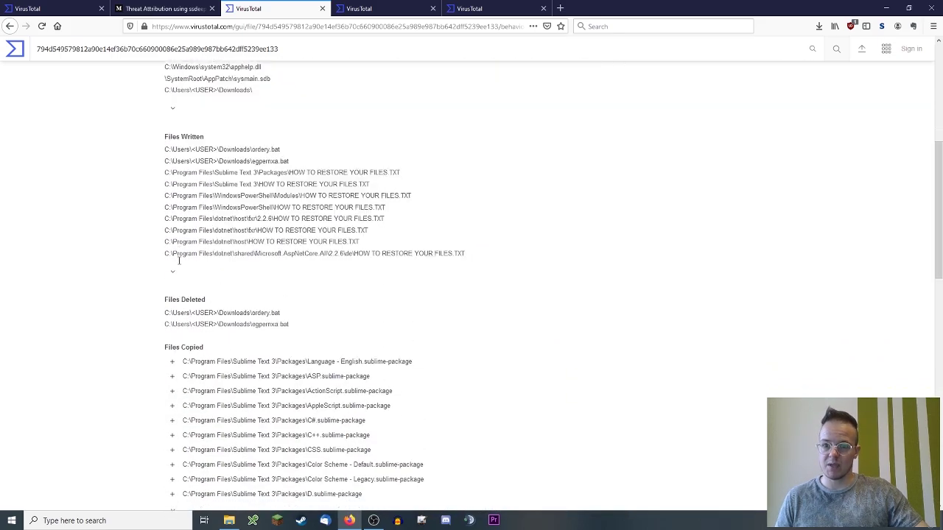
left_click_drag(294, 240, 254, 229)
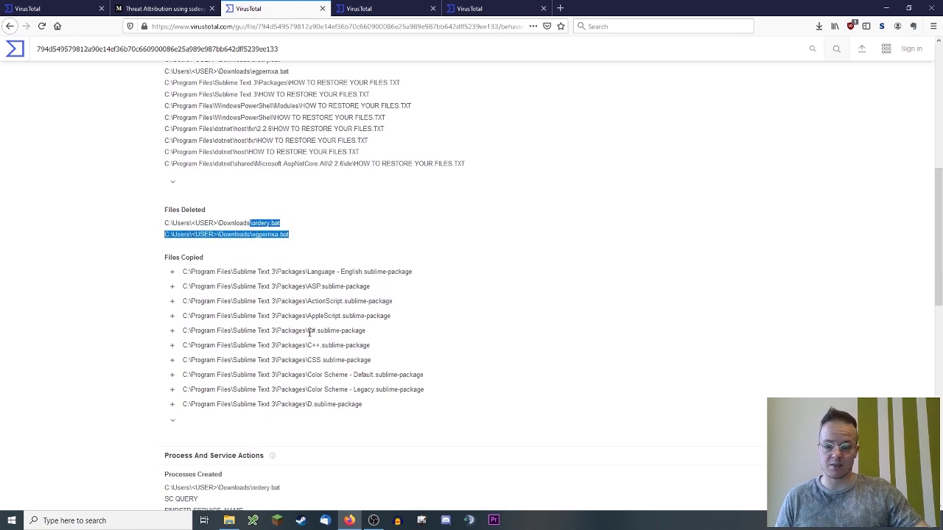
scroll(310, 333, "down", 3)
left_click(155, 173)
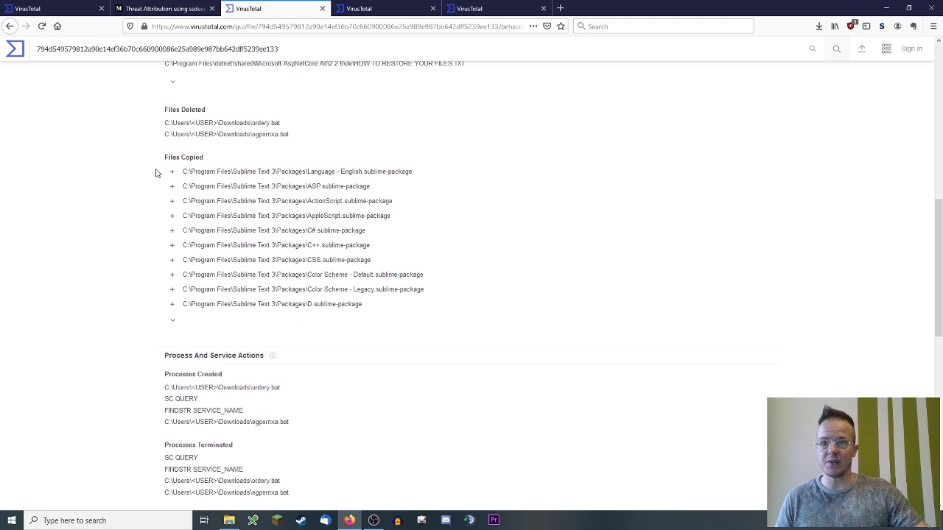
- Expand the copied C#.sublime-package entry and mark its random appended extension
left_click(173, 233)
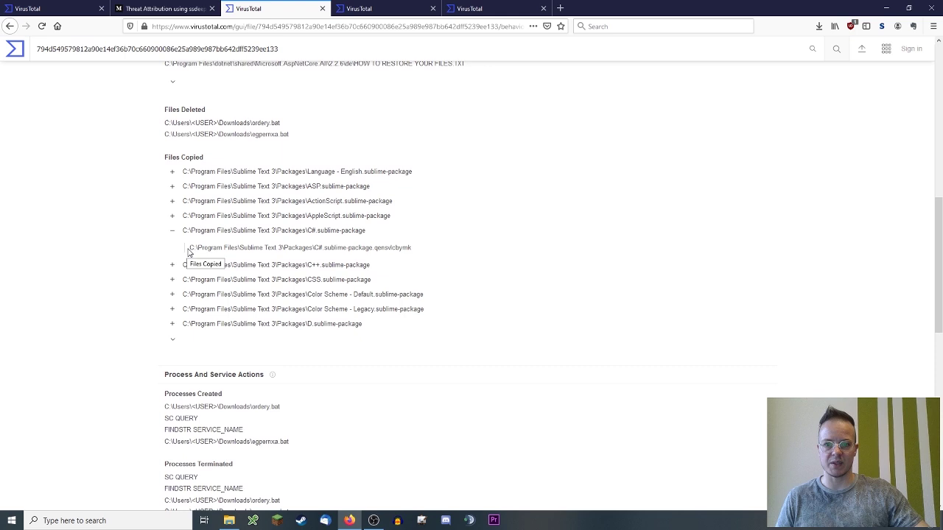
left_click_drag(188, 253, 370, 247)
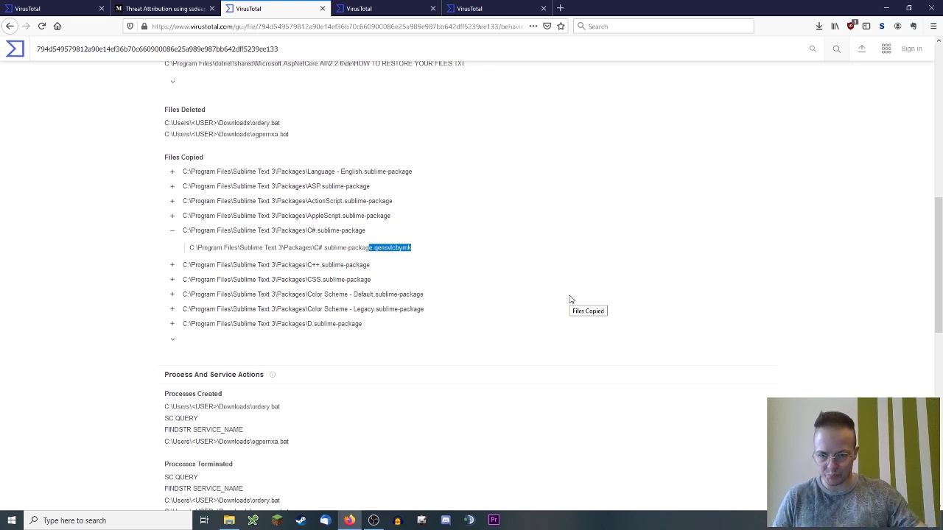
scroll(548, 320, "down", 2)
scroll(297, 261, "up", 2)
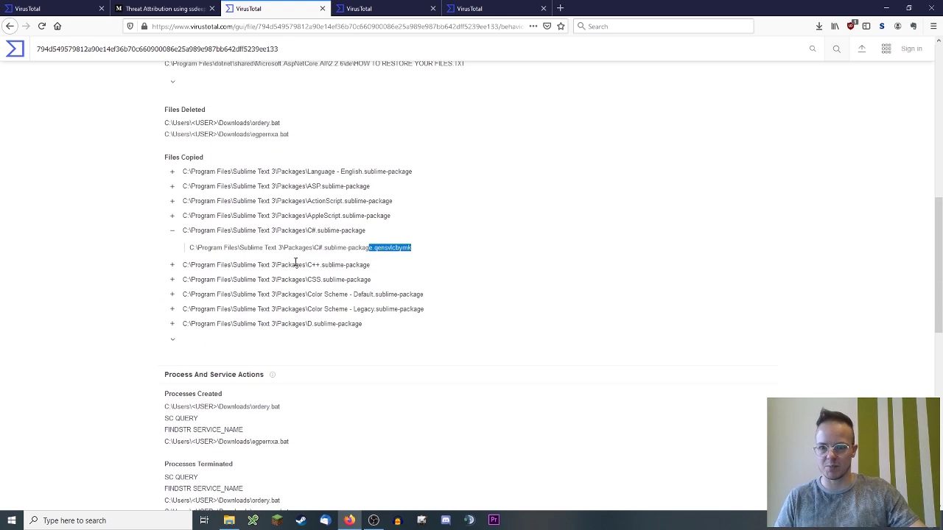
- Mark the qensvlcbymlcx64.exe process and its two child batch-file processes in the Processes Tree
scroll(288, 279, "down", 5)
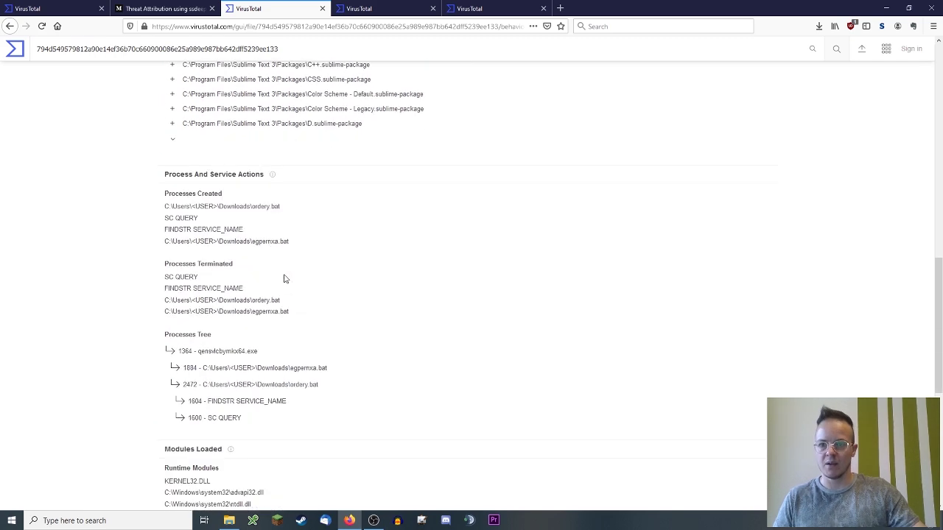
scroll(285, 279, "down", 1)
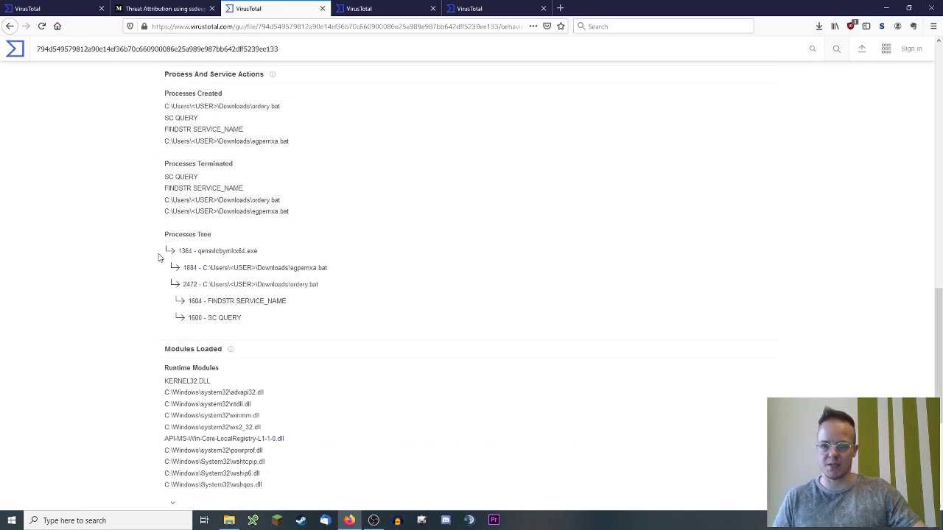
left_click_drag(268, 258, 196, 254)
left_click_drag(333, 285, 139, 282)
scroll(139, 283, "down", 4)
left_click(137, 283)
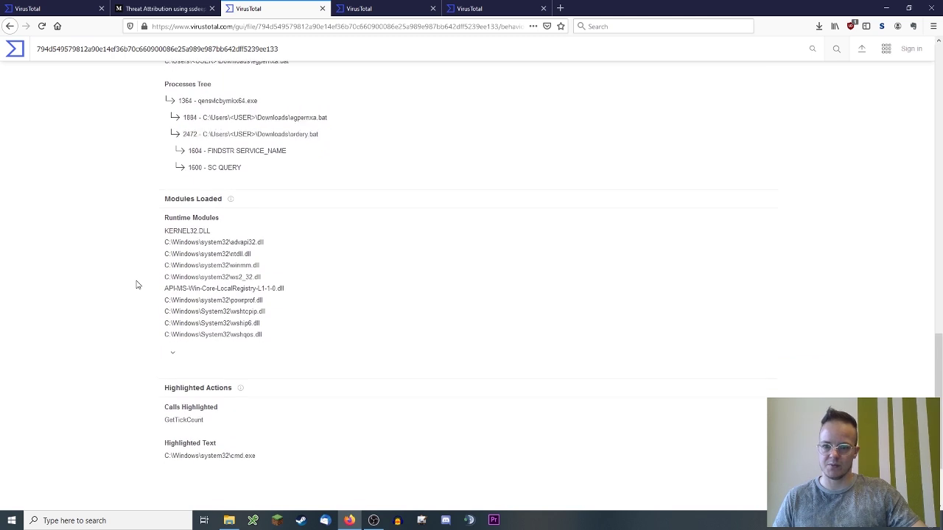
- Mark the GetTickCount call further down the behavior report
scroll(132, 285, "down", 1)
scroll(131, 285, "down", 1)
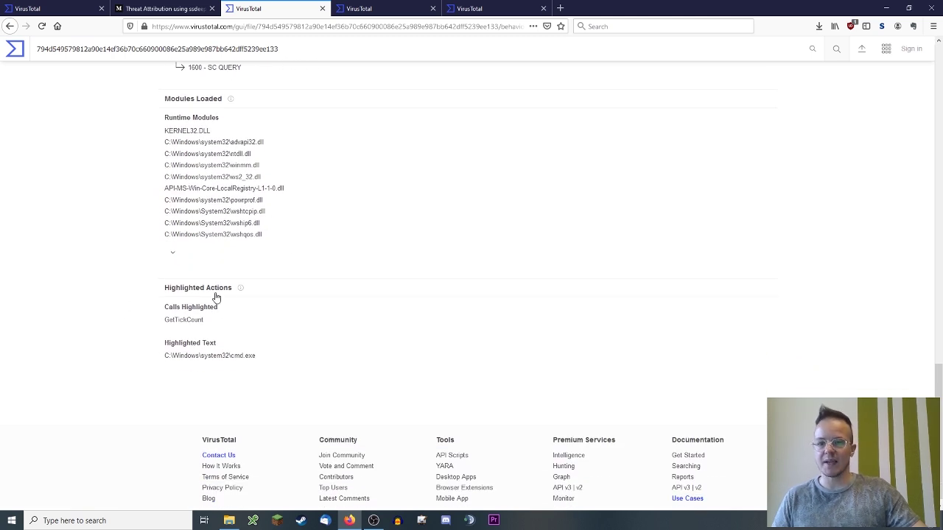
left_click_drag(177, 320, 209, 327)
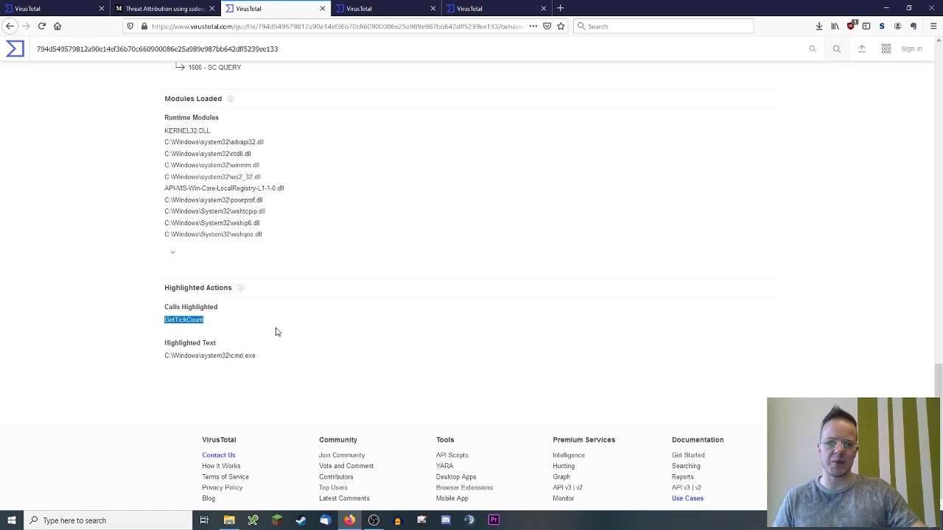
left_click(251, 315)
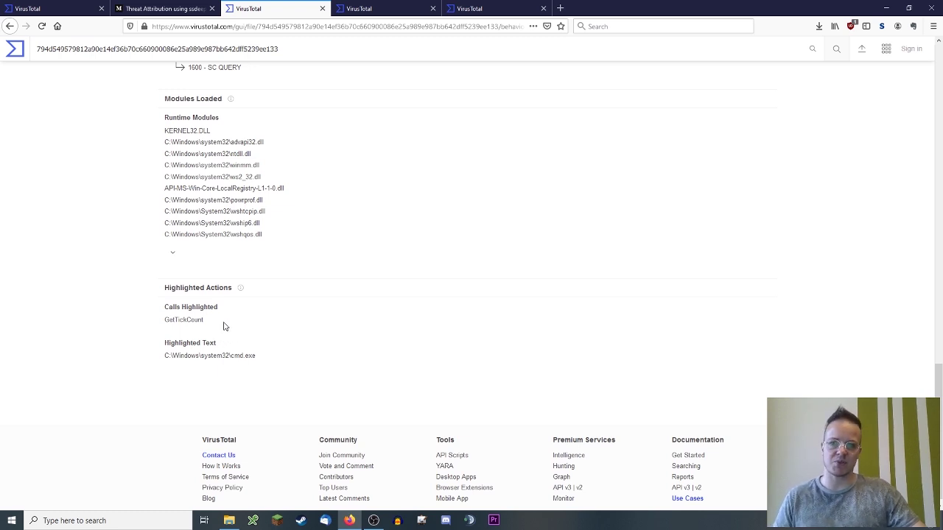
- Mark the cmd.exe path under Highlighted Text
scroll(225, 326, "up", 5)
scroll(288, 269, "down", 5)
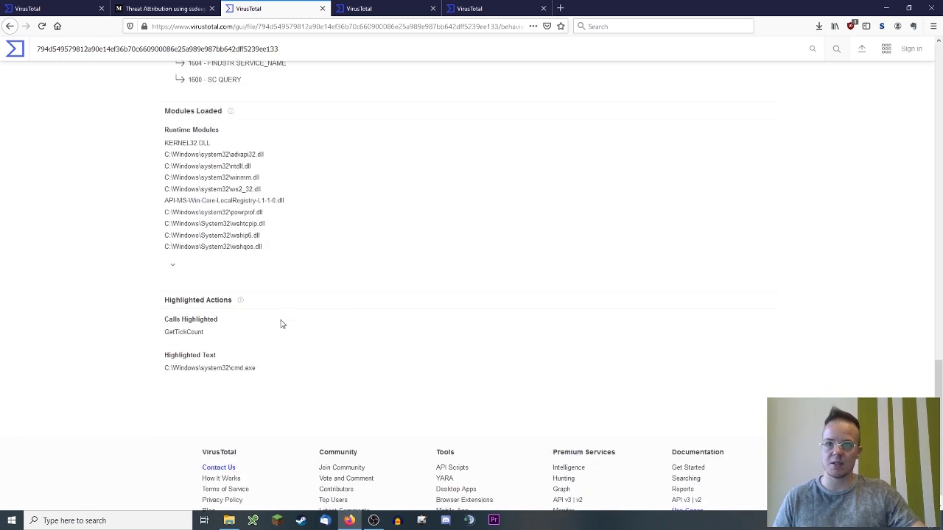
left_click_drag(267, 361, 162, 358)
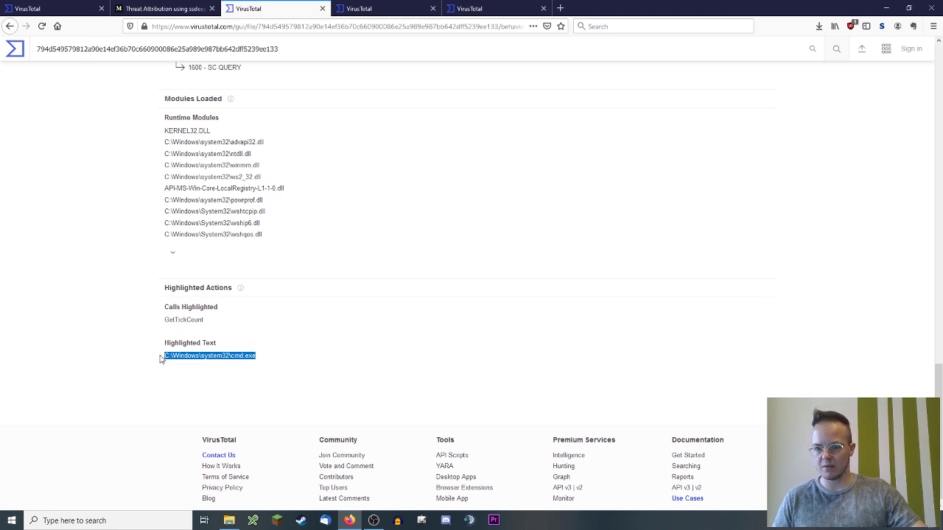
left_click(160, 358)
- Mark ordery.bat in the process tree, then switch to the second file's report
scroll(152, 355, "up", 5)
scroll(301, 423, "down", 4)
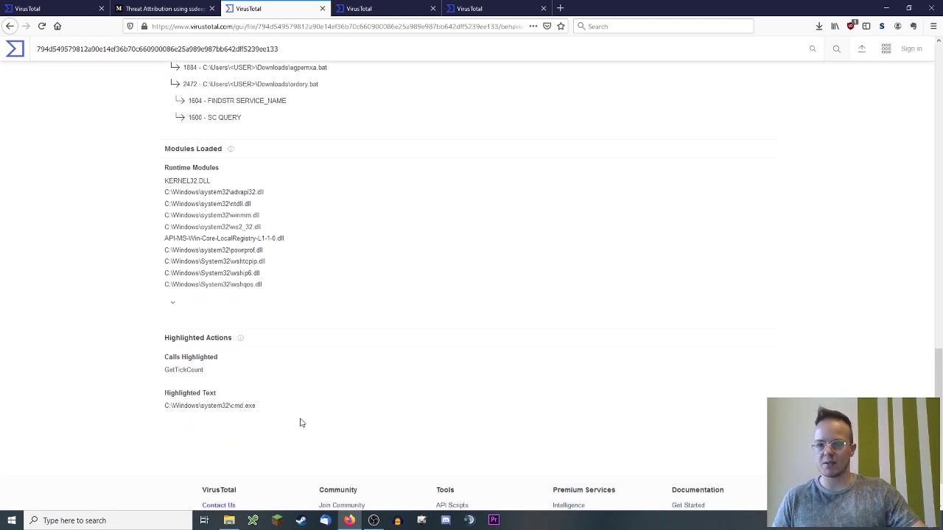
scroll(254, 401, "up", 3)
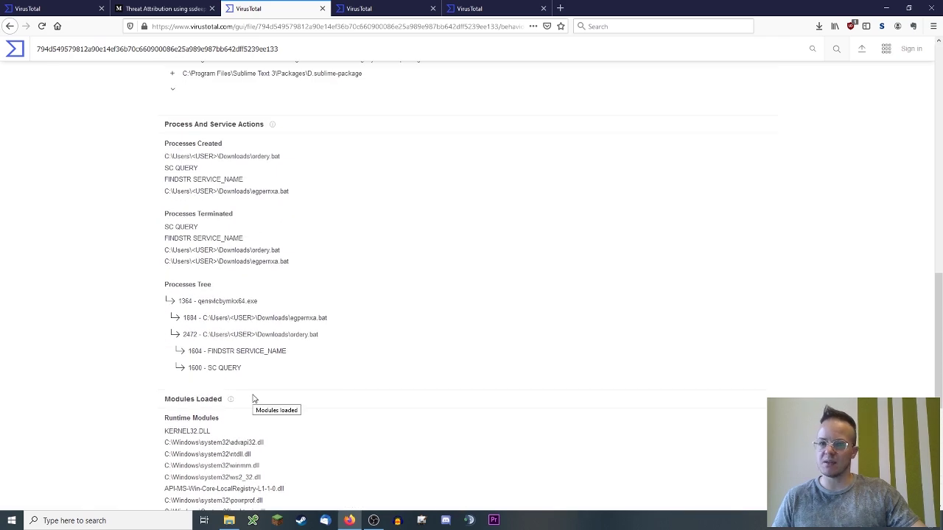
left_click_drag(315, 343, 291, 344)
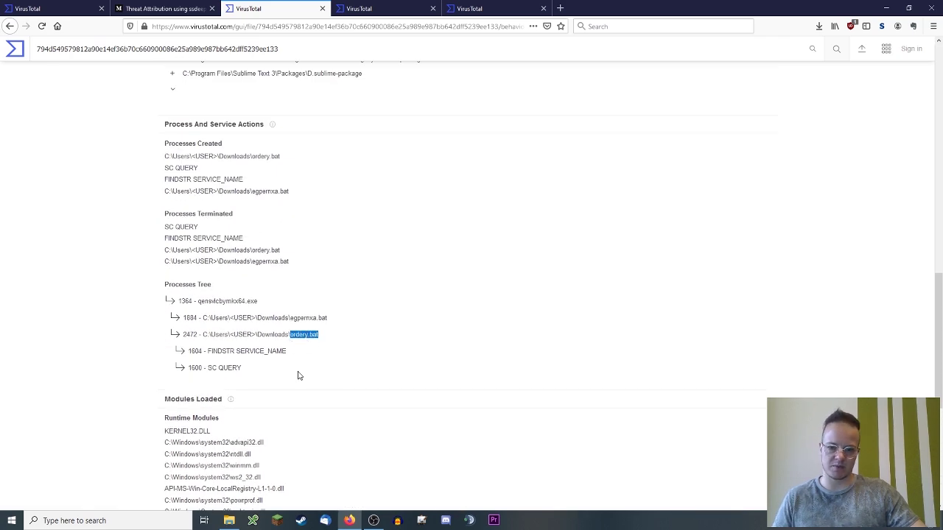
scroll(231, 363, "down", 3)
scroll(278, 387, "up", 12)
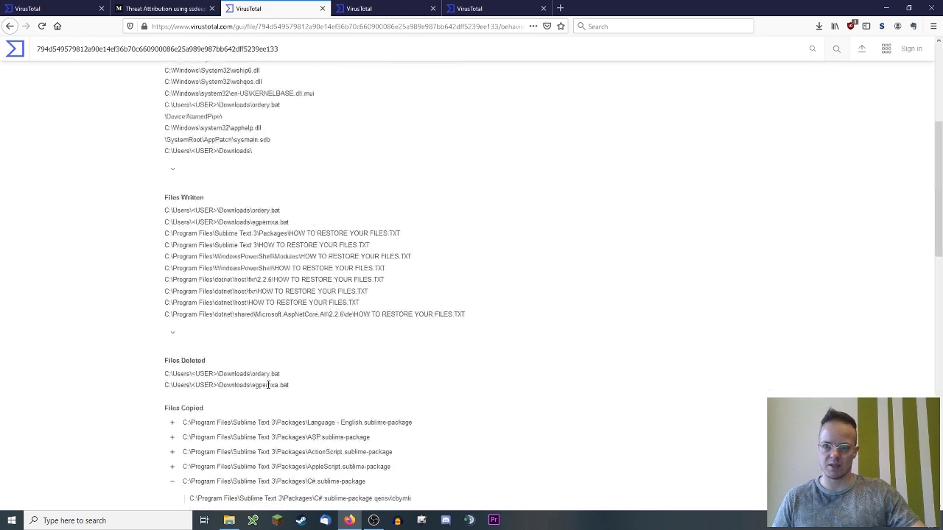
left_click(359, 8)
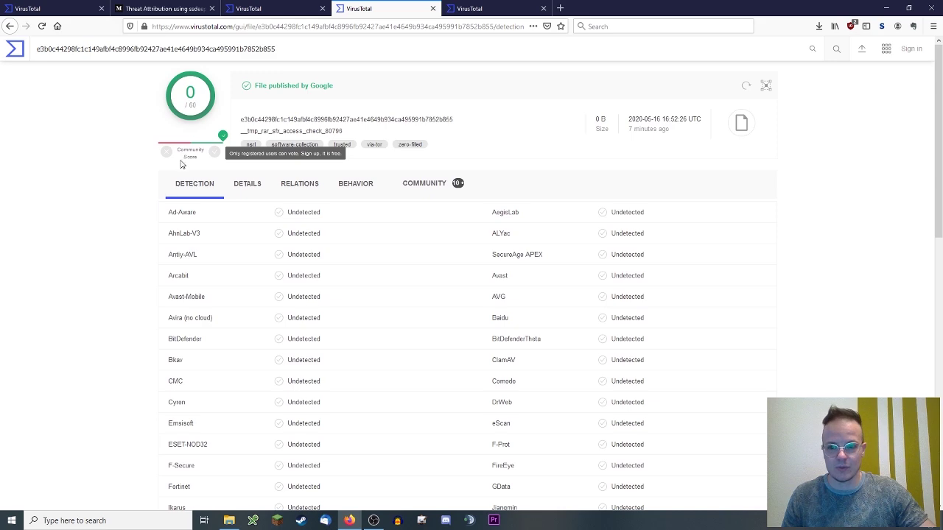
left_click(424, 184)
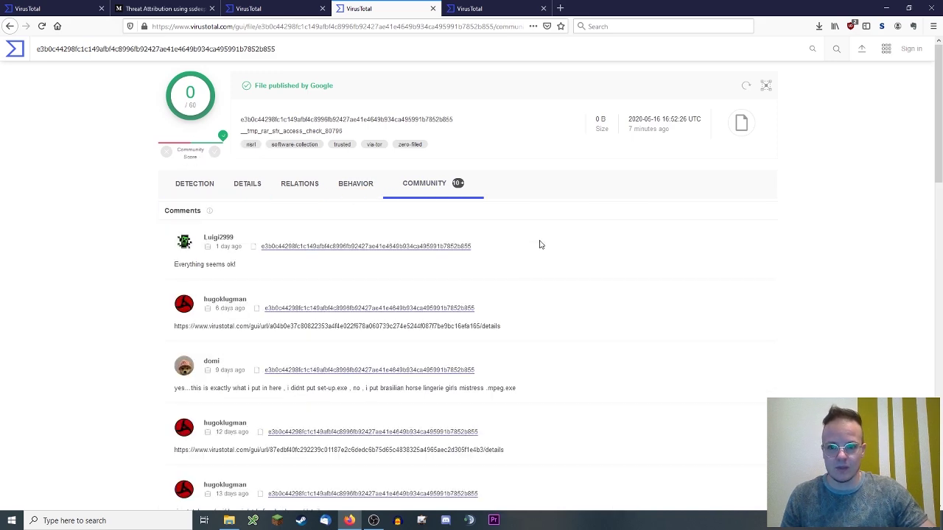
scroll(520, 290, "down", 10)
scroll(520, 290, "down", 4)
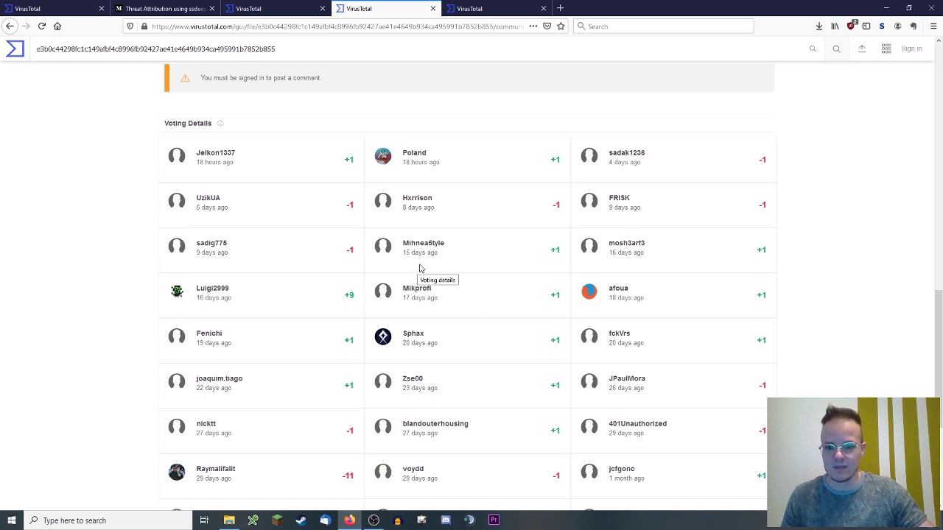
scroll(426, 271, "down", 1)
scroll(426, 271, "down", 2)
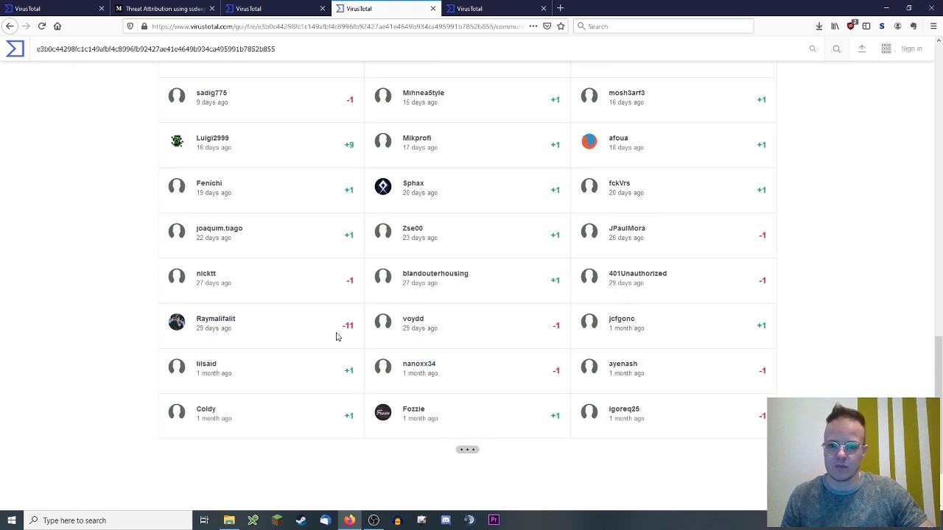
left_click_drag(336, 336, 356, 327)
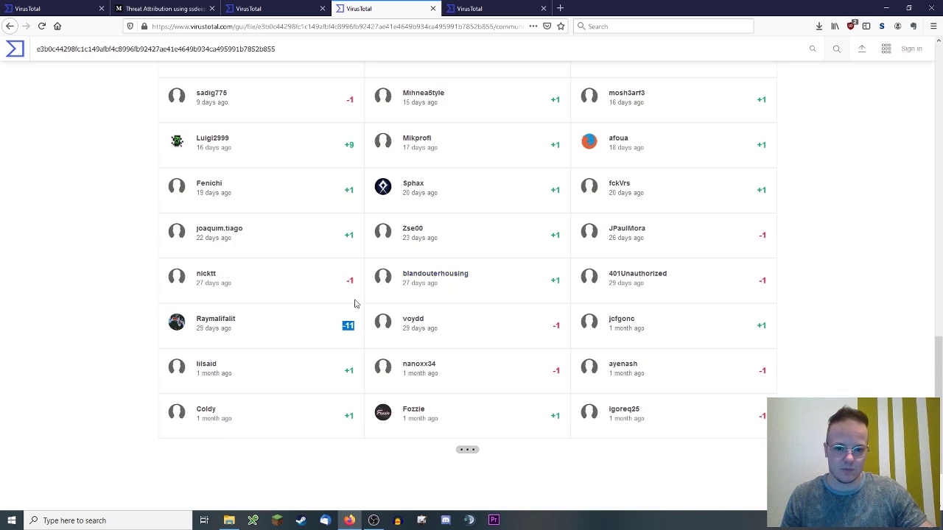
scroll(248, 338, "up", 3)
scroll(248, 338, "up", 15)
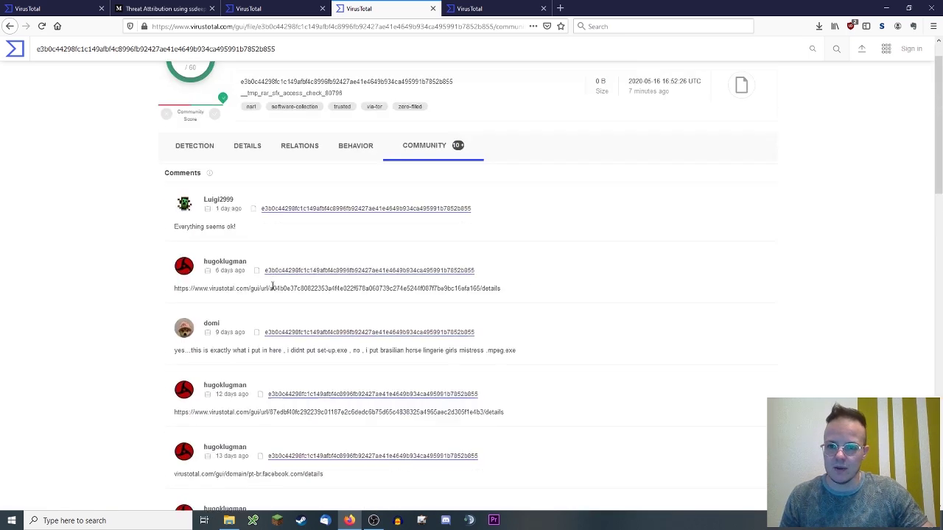
left_click(198, 186)
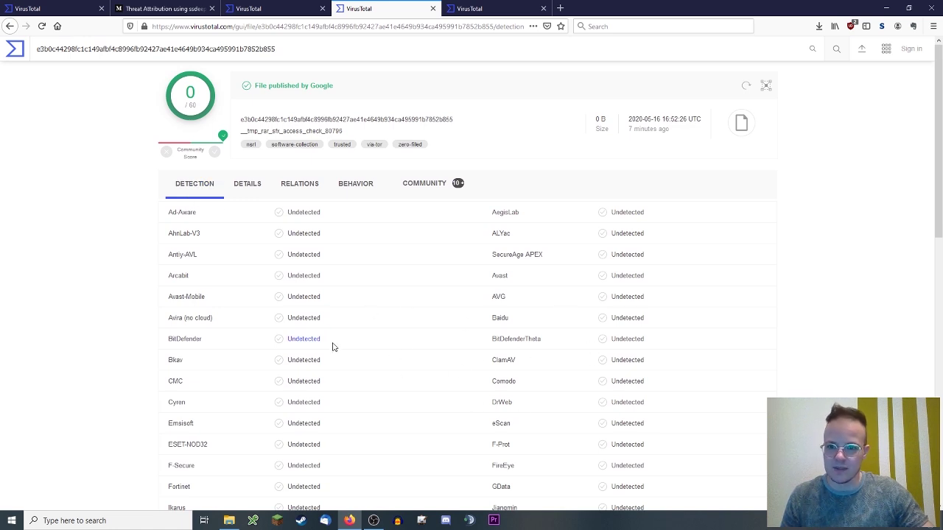
left_click(243, 187)
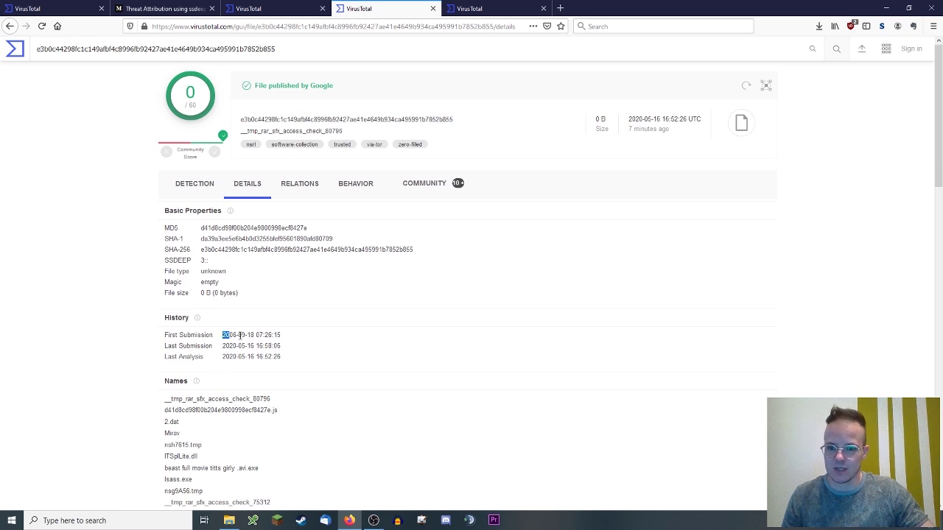
left_click_drag(240, 335, 286, 336)
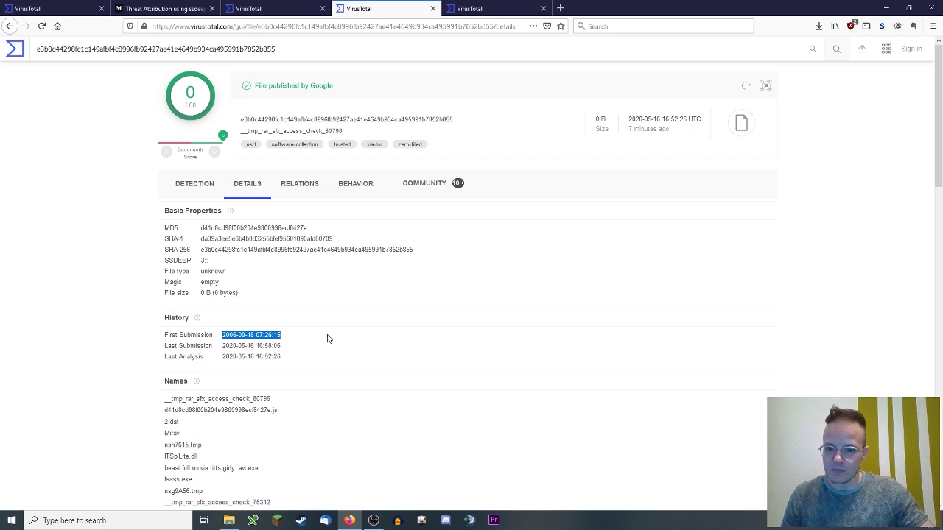
scroll(372, 328, "down", 3)
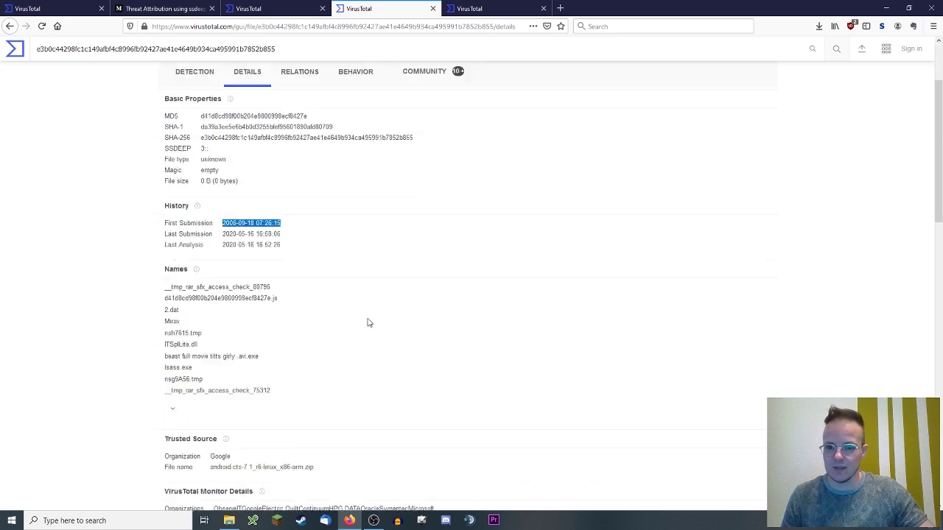
scroll(344, 300, "down", 1)
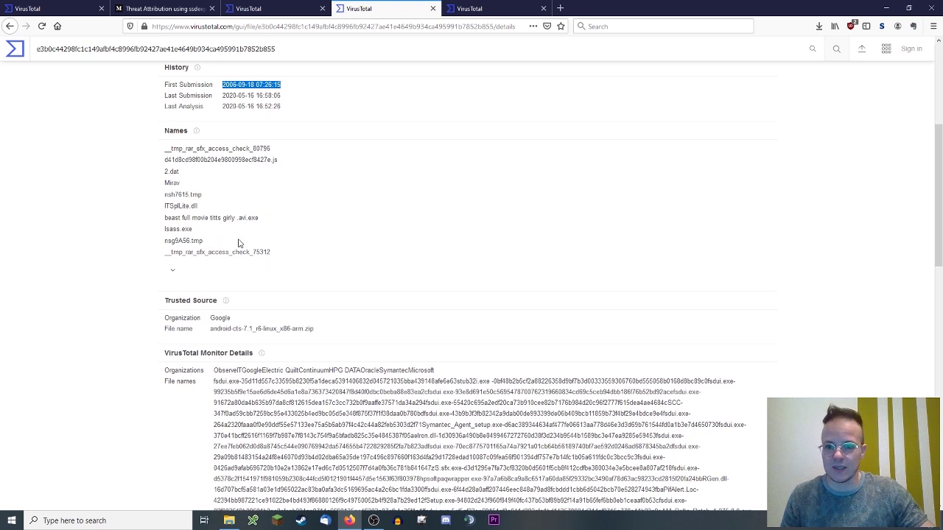
left_click(173, 270)
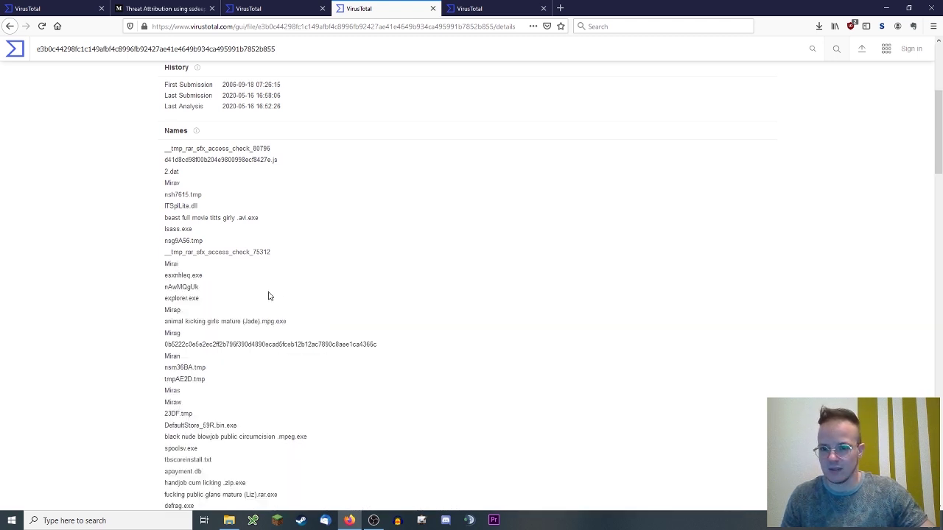
left_click_drag(268, 225, 160, 220)
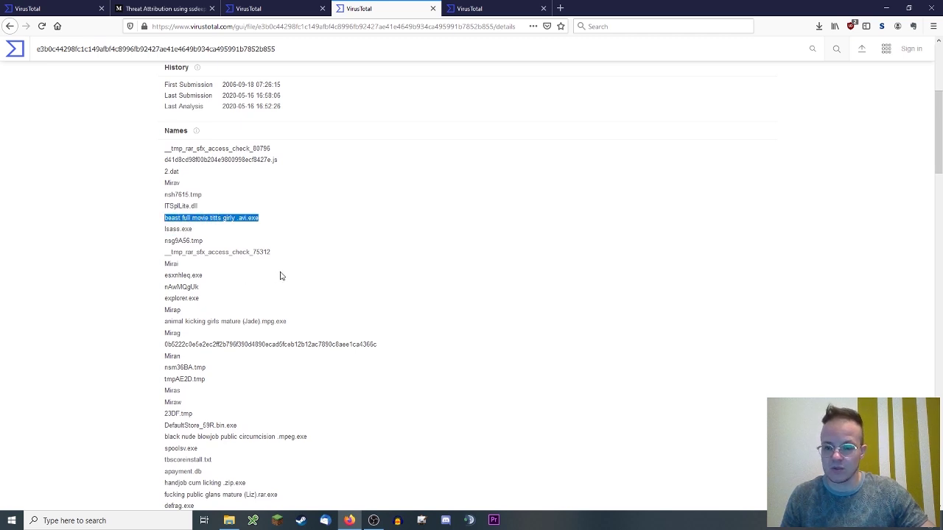
left_click(256, 232)
left_click_drag(238, 218, 254, 218)
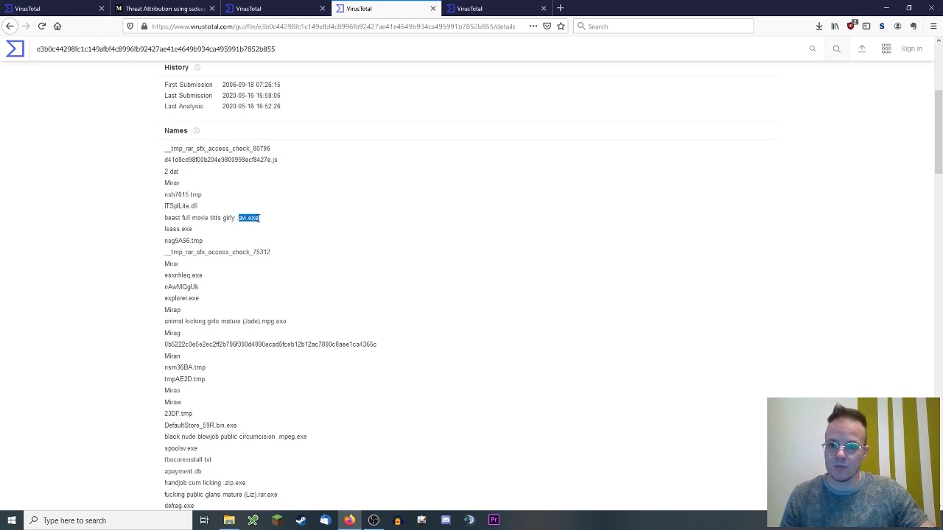
left_click(267, 221)
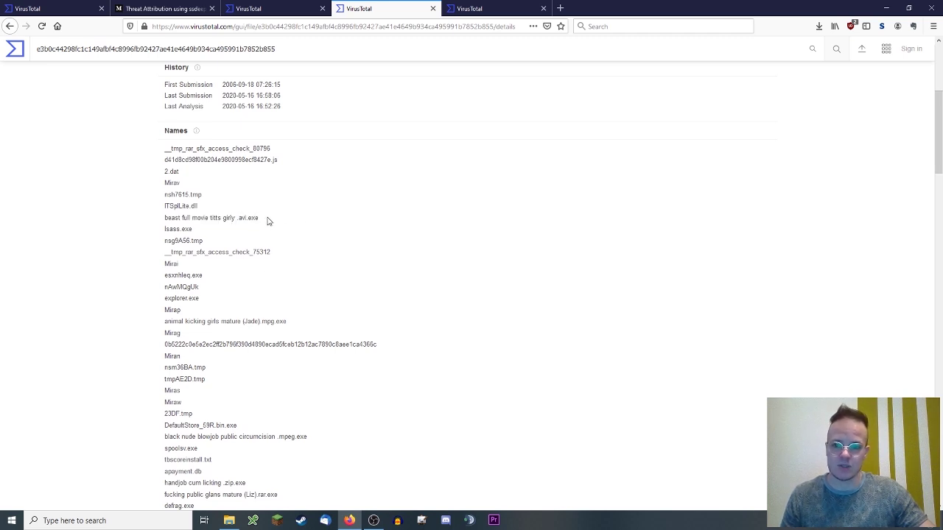
left_click_drag(261, 220, 238, 223)
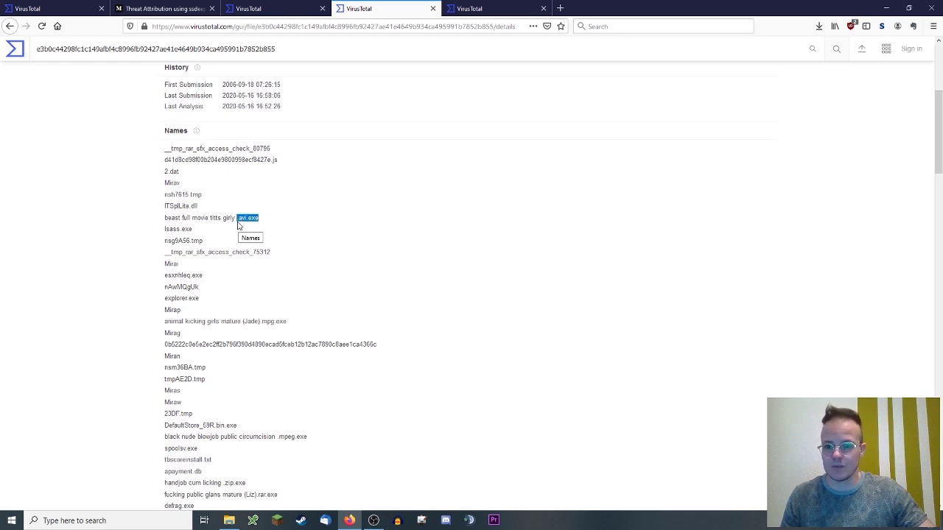
scroll(212, 257, "down", 3)
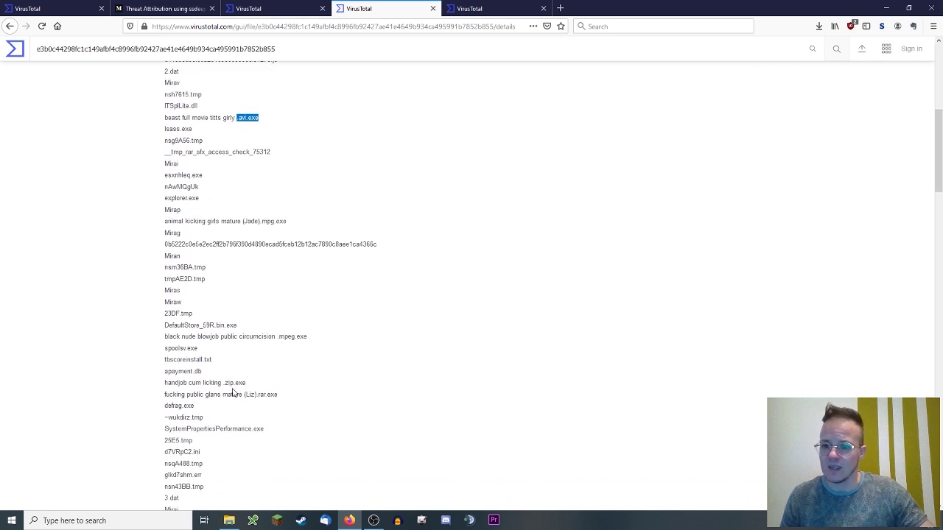
left_click_drag(251, 383, 167, 380)
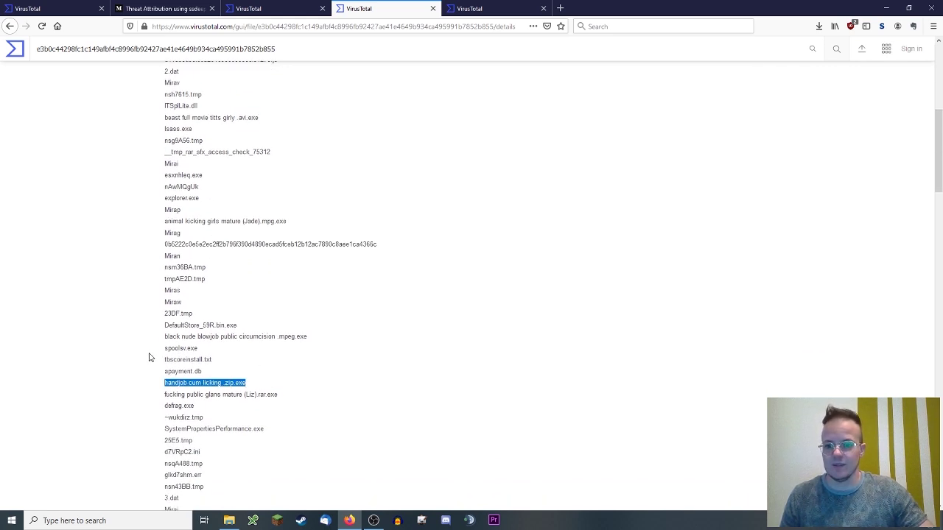
scroll(149, 357, "up", 9)
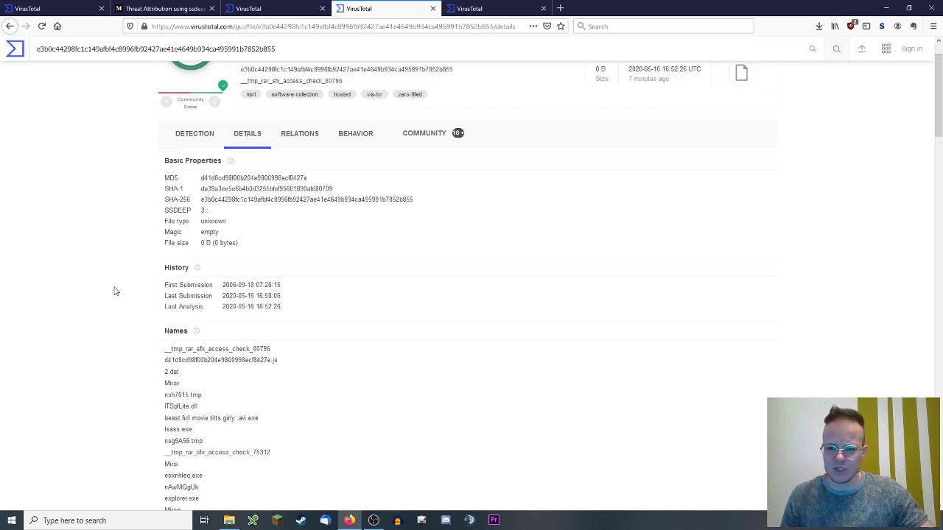
scroll(114, 290, "down", 20)
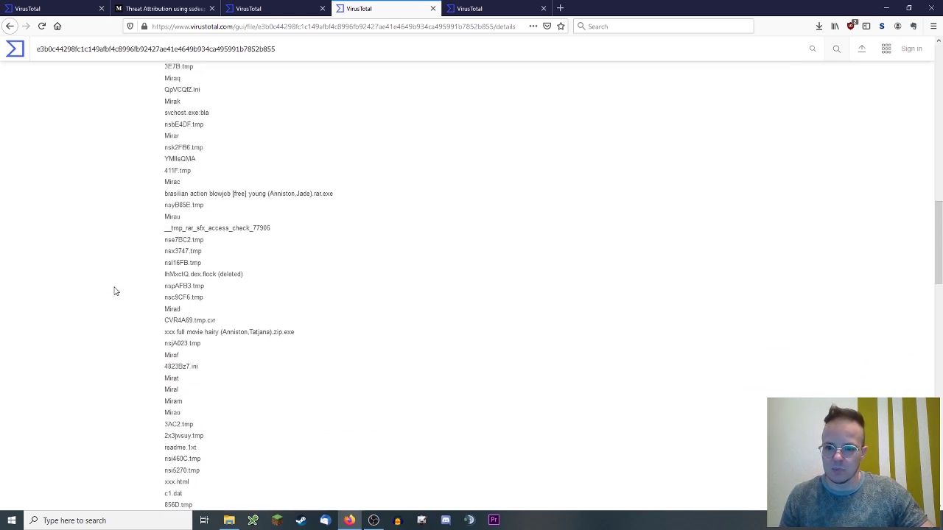
- Highlight the 0 B (0 bytes) file size, then show the all-Undetected 0/60 engine results
scroll(114, 291, "up", 20)
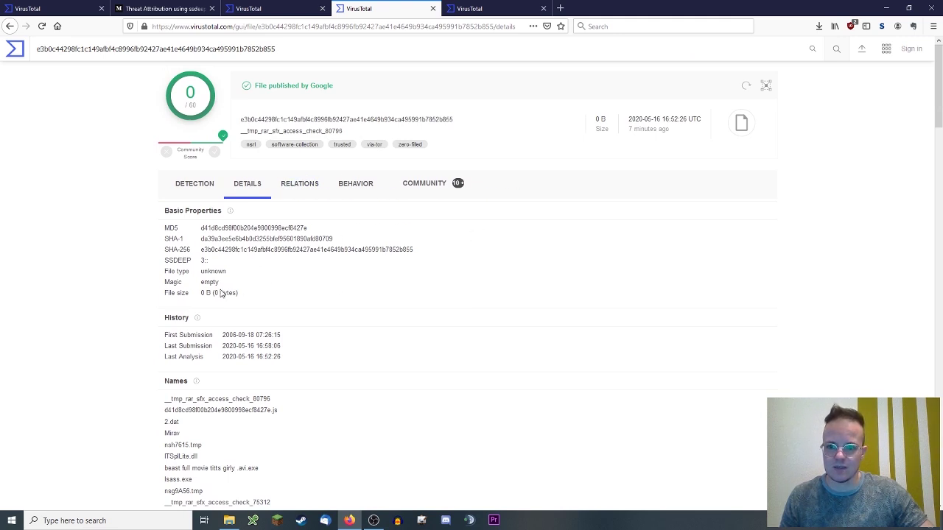
left_click_drag(240, 295, 202, 296)
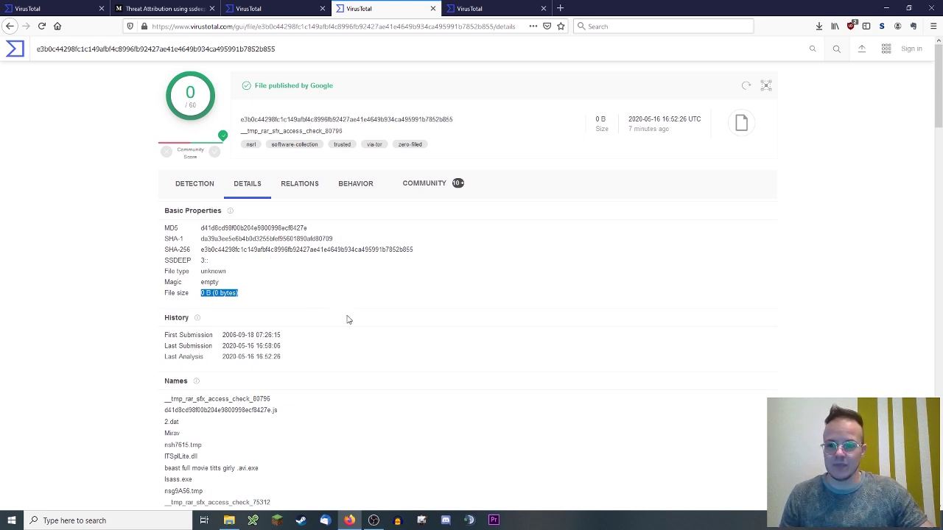
left_click(195, 190)
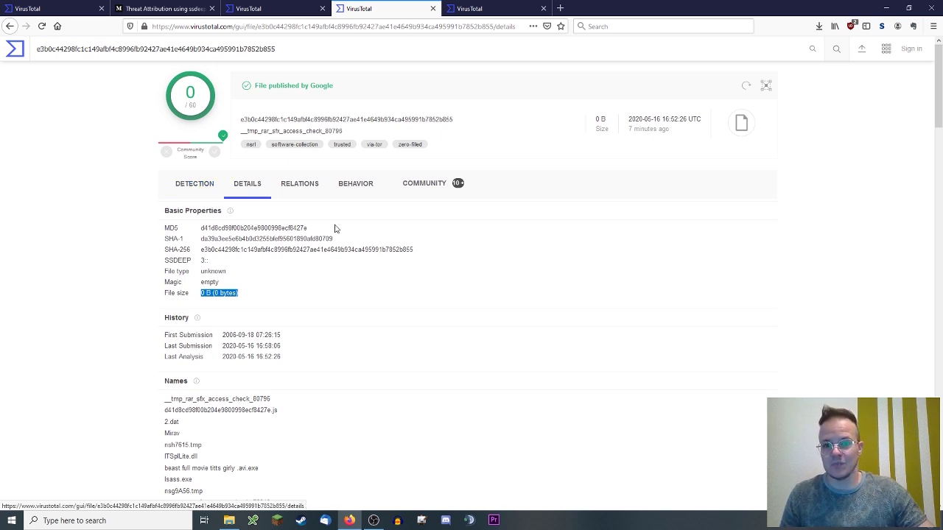
left_click(184, 186)
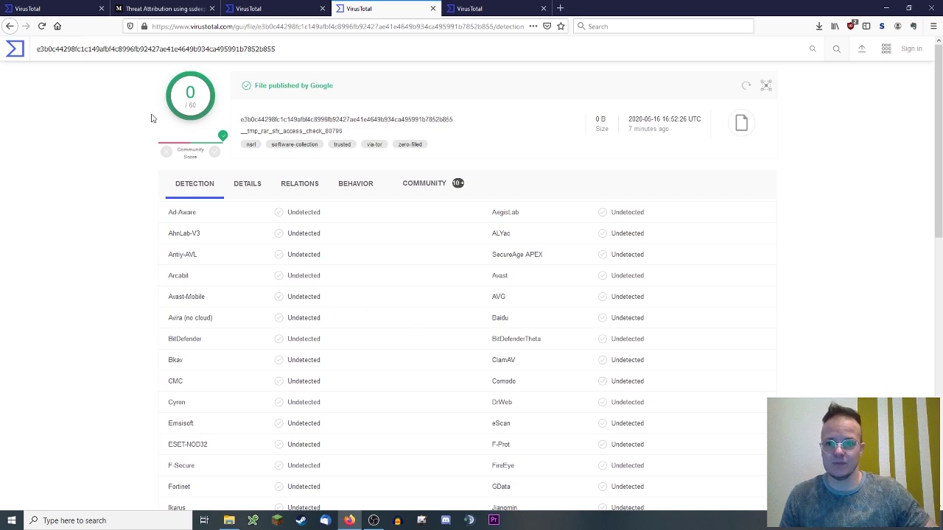
- Highlight the empty file's SHA-256 hash and 0 B size in the header
left_click_drag(240, 119, 497, 126)
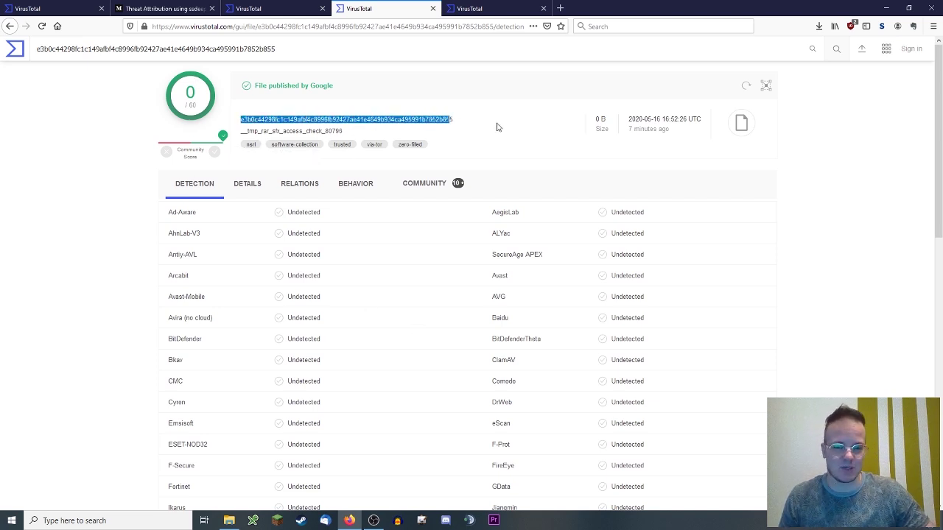
left_click(501, 126)
left_click_drag(588, 125, 608, 122)
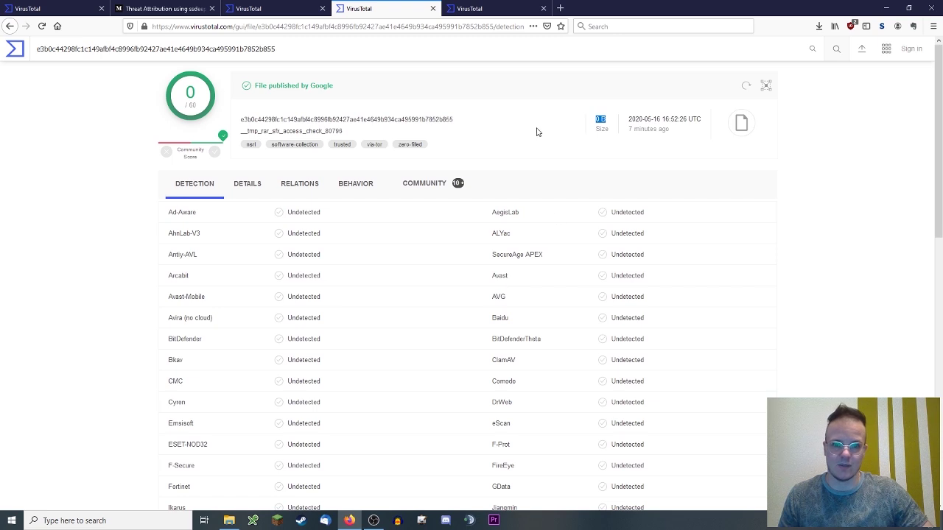
left_click(486, 144)
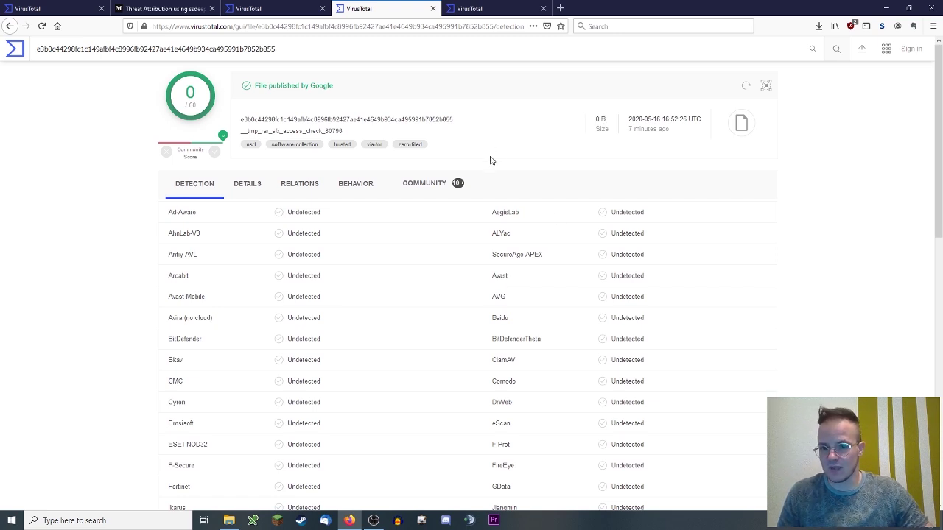
- Highlight the .avi.exe double-extension name in Details, then switch to the Dokumentation.xls report
left_click(247, 183)
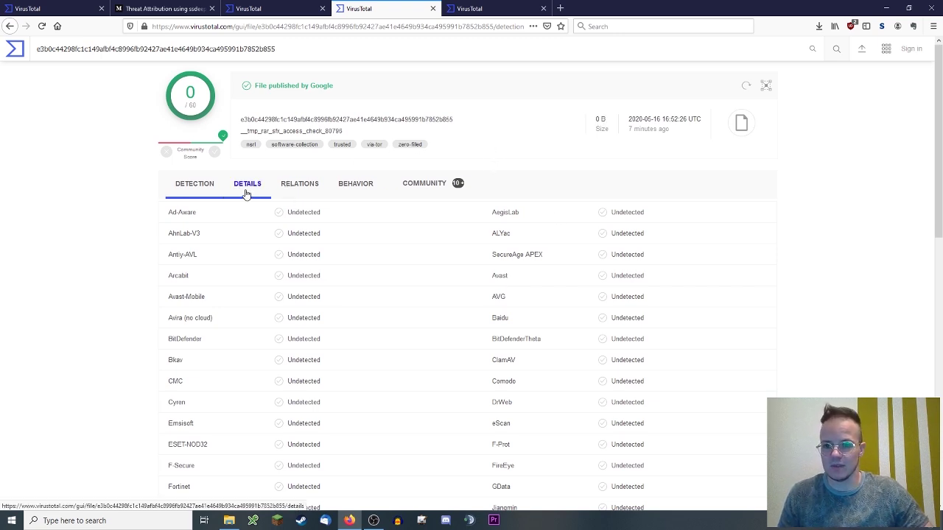
scroll(221, 270, "down", 5)
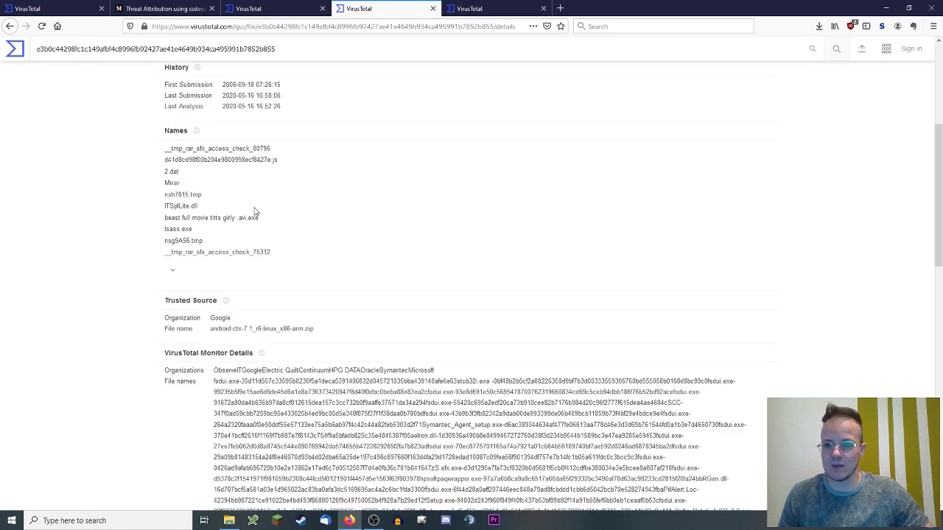
left_click_drag(262, 222, 160, 223)
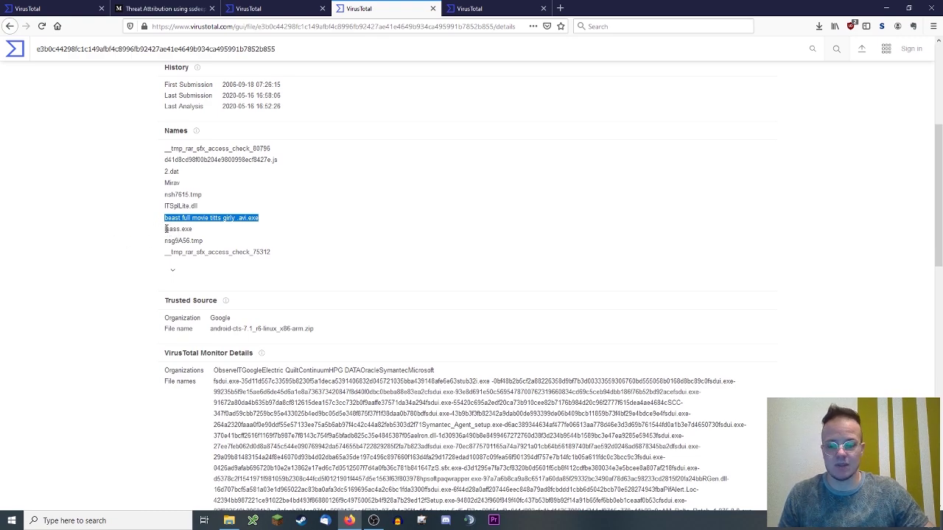
scroll(165, 231, "down", 5)
scroll(164, 234, "down", 1)
key("ctrl+Tab")
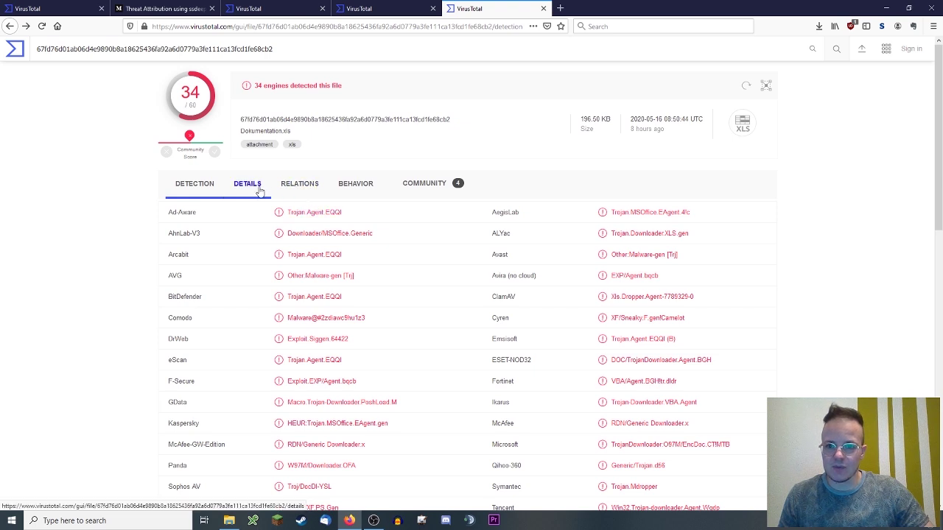
- Show Dokumentation.xls's contacted URLs on paste.ee and putin-malwarehunterteams.com, scrolling to the Graph Summary and back
left_click(299, 190)
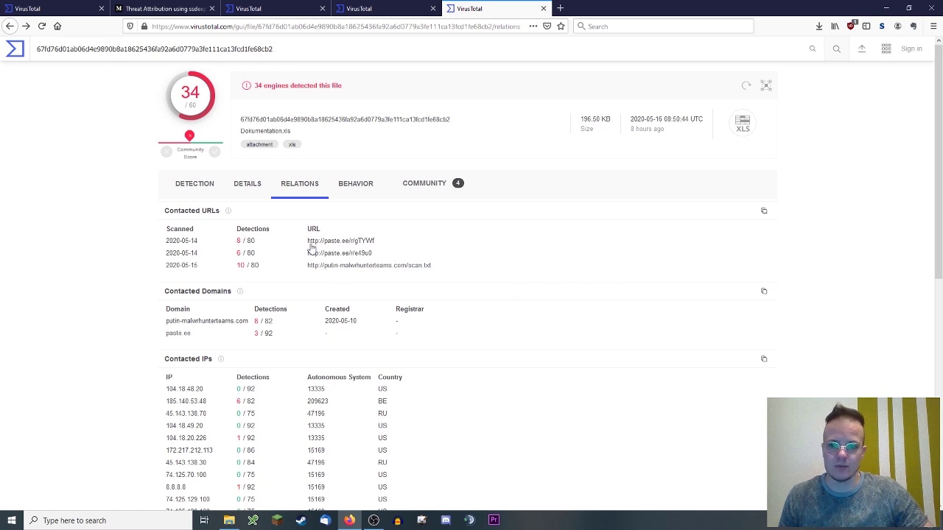
scroll(267, 310, "down", 5)
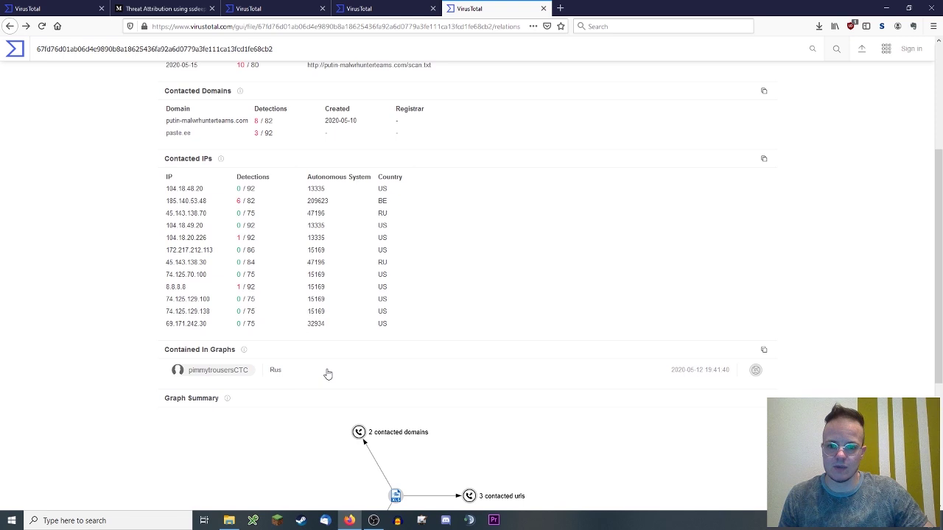
scroll(326, 372, "up", 5)
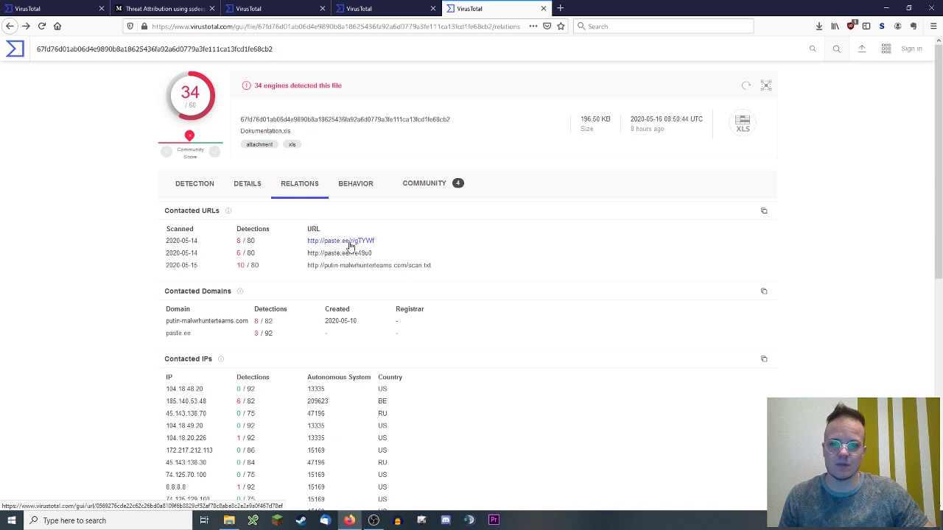
- Open the contacted paste.ee URL report, flagged by 10 of 80 engines, and highlight its URL
left_click(351, 246)
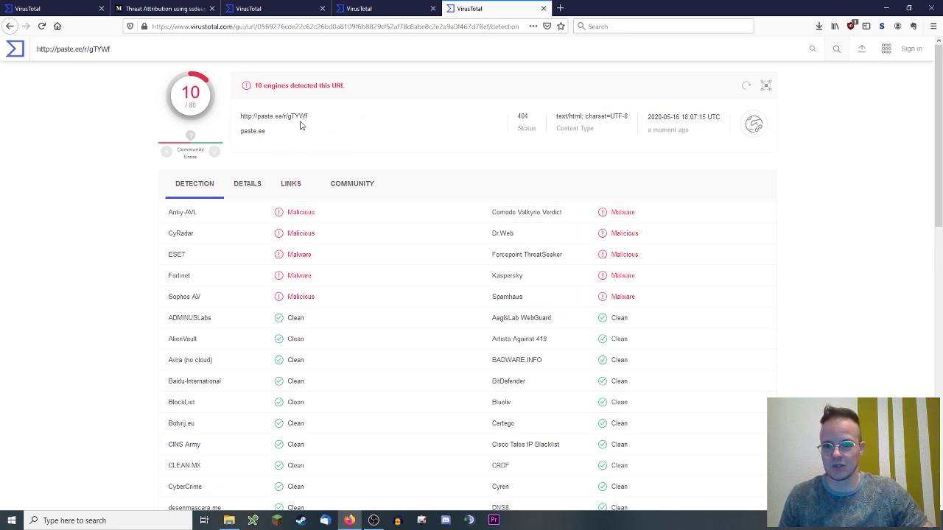
left_click_drag(312, 123, 238, 123)
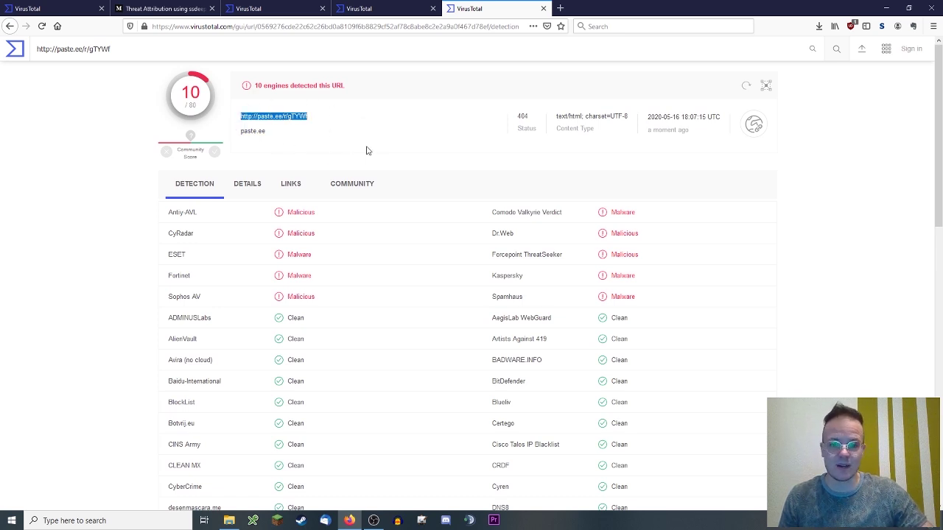
left_click(347, 130)
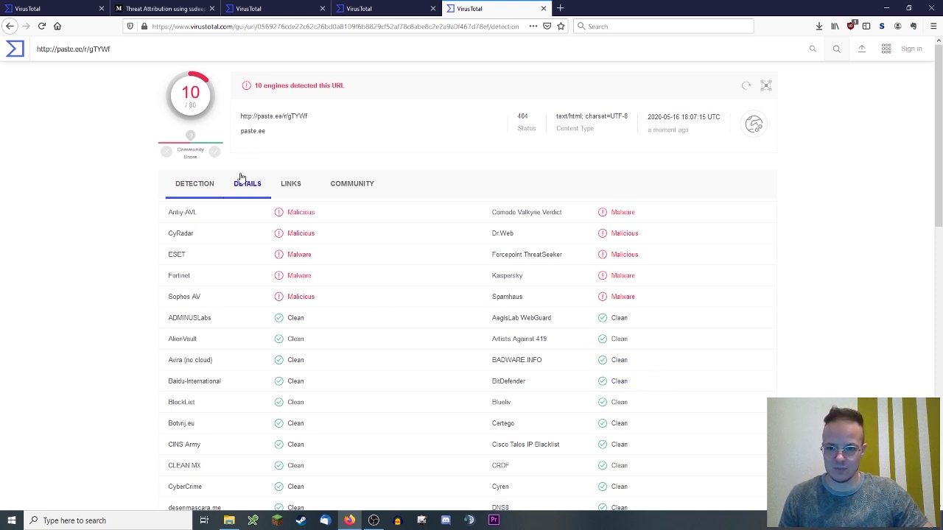
- Highlight the 404 status, then return to the wscript.exe report showing 0 of 71
double_click(524, 118)
left_click_drag(524, 120, 521, 120)
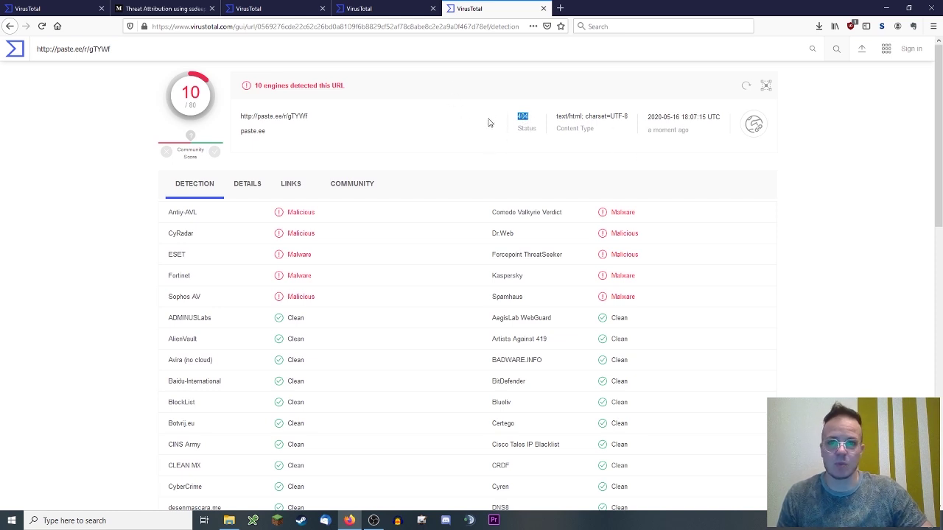
key("ctrl+1")
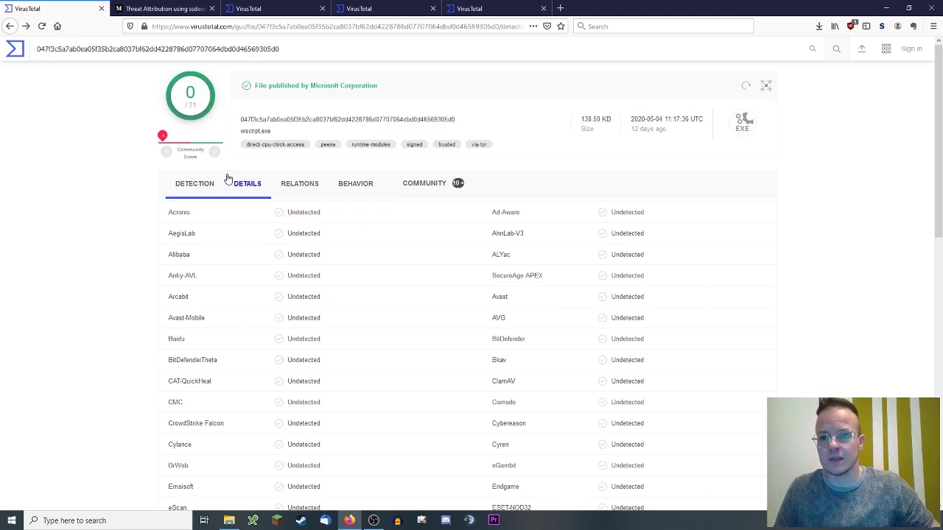
- Show the wscript.exe Details basic properties and highlight its SHA-256 hash, briefly the MD5
left_click(253, 191)
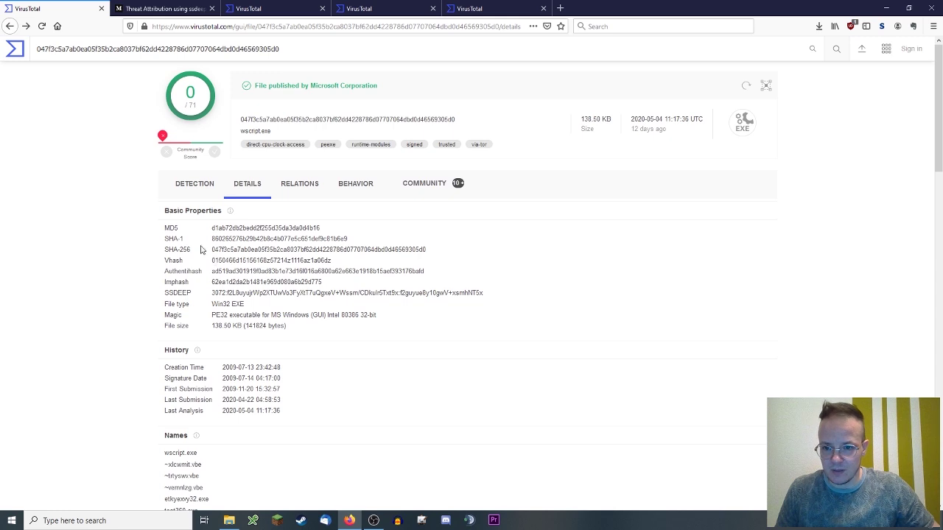
left_click_drag(432, 250, 212, 250)
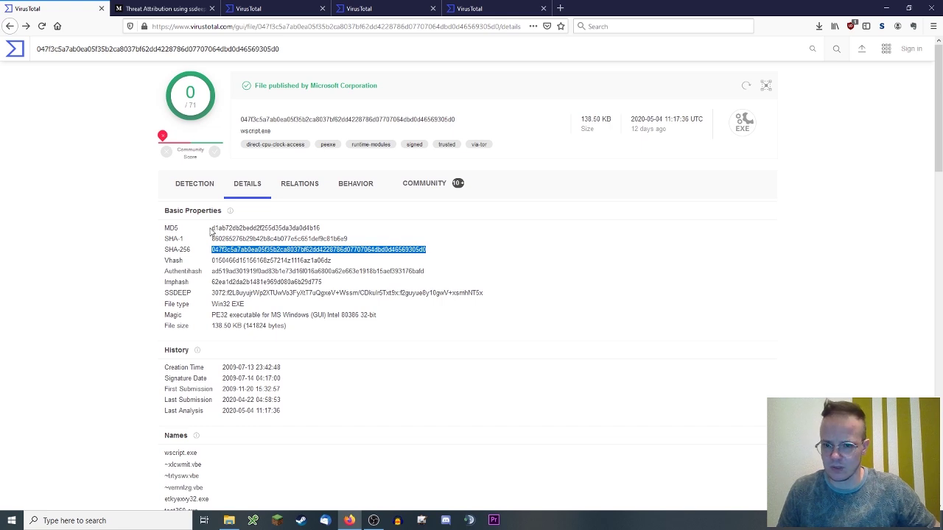
left_click_drag(211, 229, 442, 253)
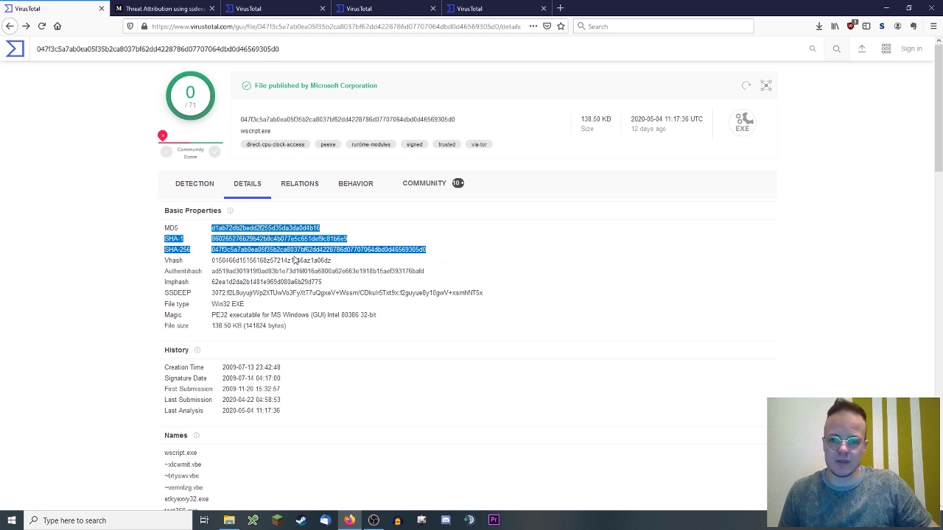
left_click(233, 262)
left_click_drag(428, 254, 212, 251)
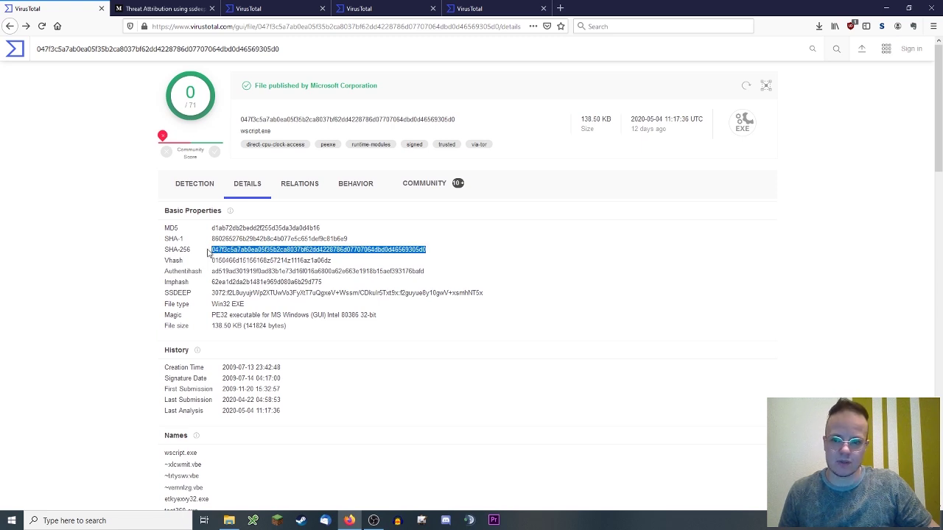
- Highlight the wscript.exe Imphash, SSDEEP and SHA-256 values in turn for comparison
left_click(244, 258)
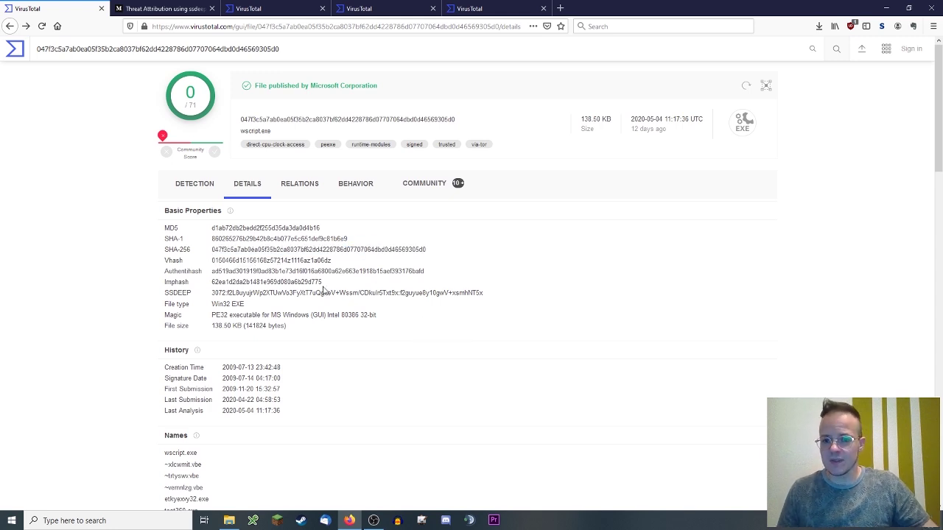
left_click_drag(165, 292, 235, 293)
double_click(236, 282)
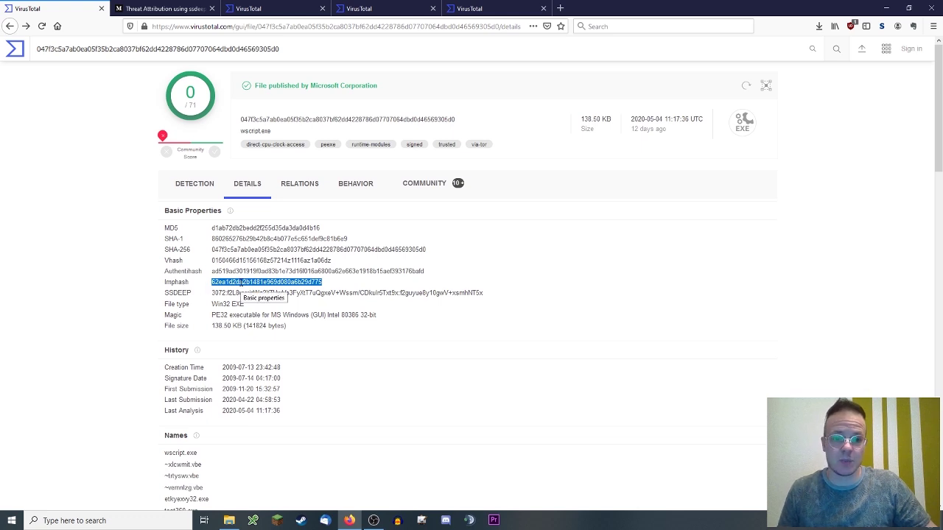
left_click(316, 282)
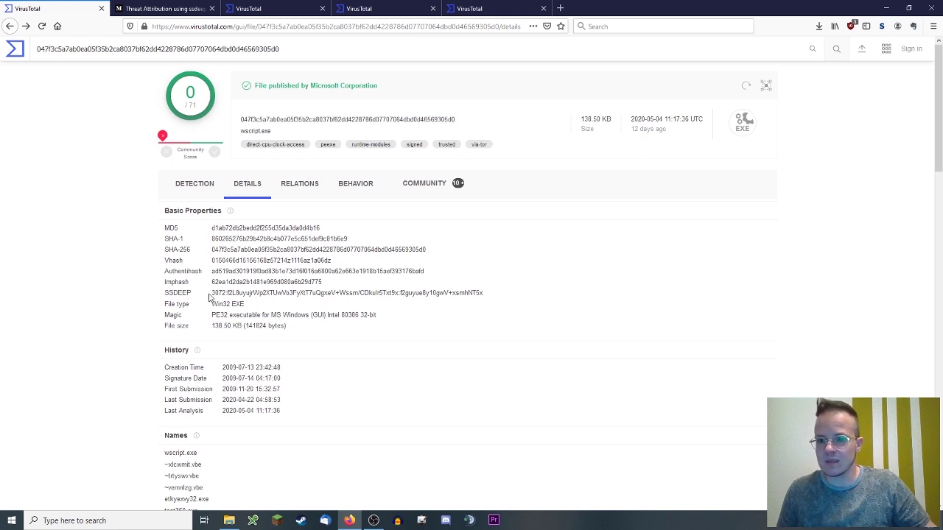
left_click_drag(211, 295, 486, 294)
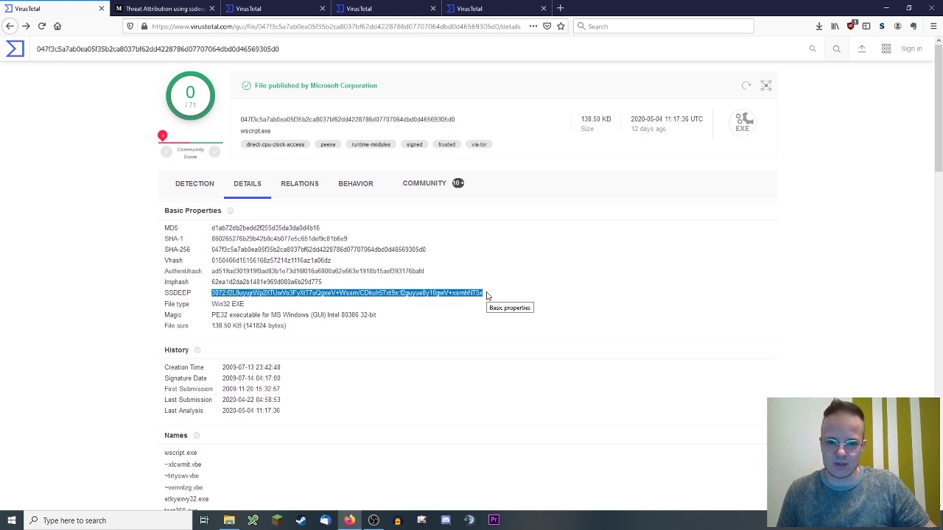
left_click(486, 295)
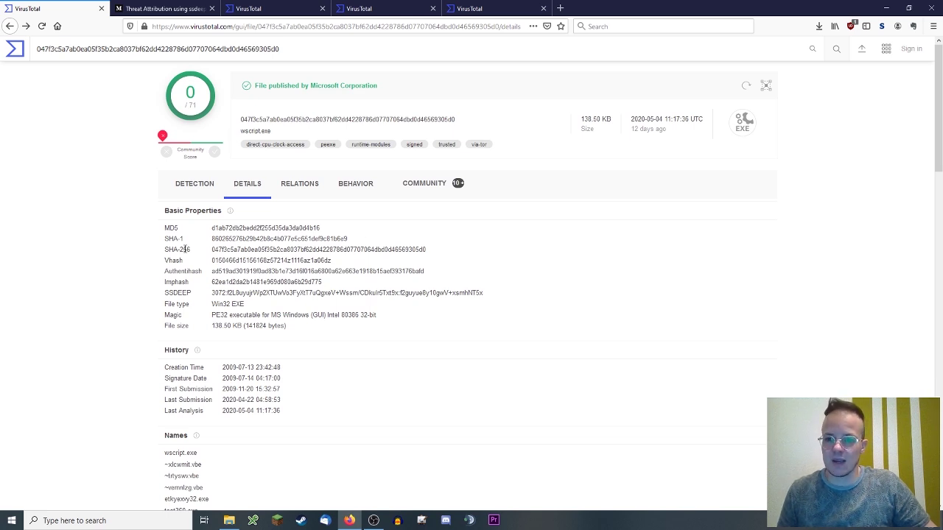
left_click_drag(212, 251, 425, 248)
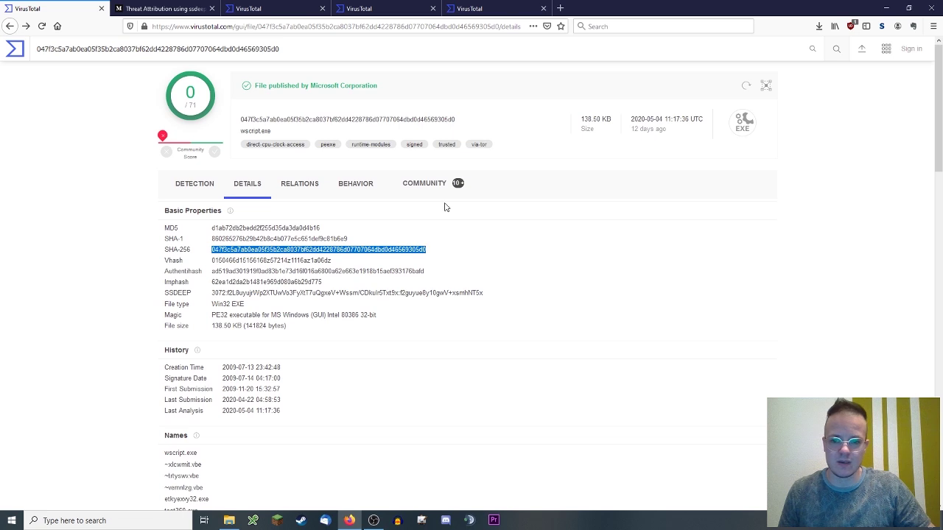
- Mark the full SSDEEP value again, then bring up the 'Threat Attribution using ssdeep' article
left_click_drag(212, 293, 489, 296)
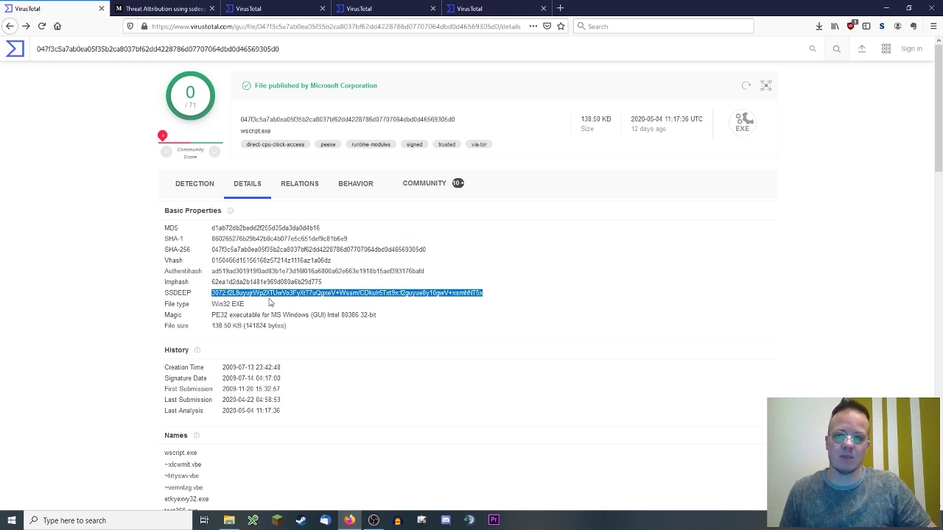
left_click(335, 296)
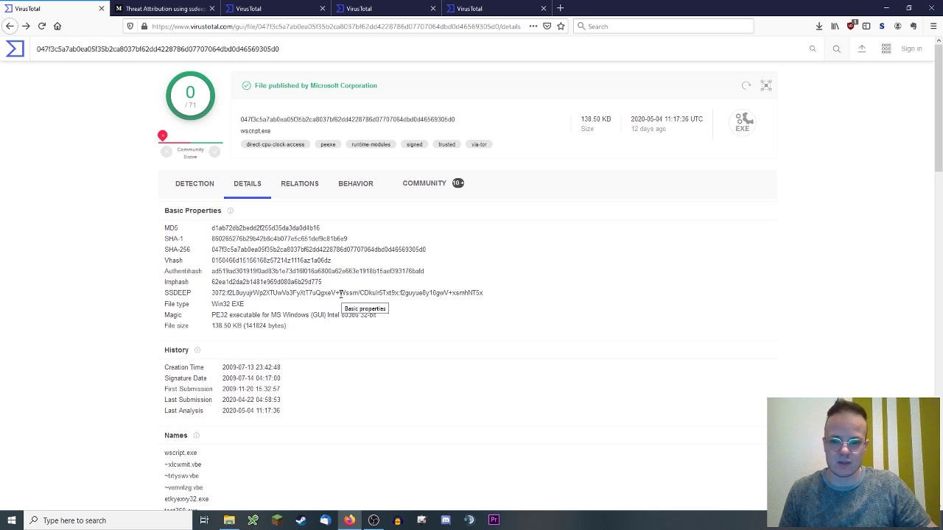
left_click_drag(341, 294, 350, 294)
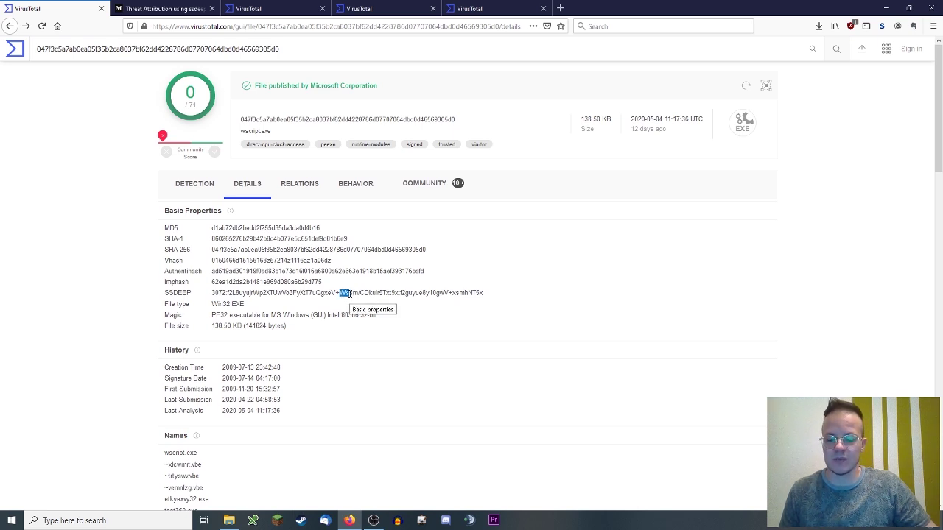
left_click_drag(213, 294, 487, 295)
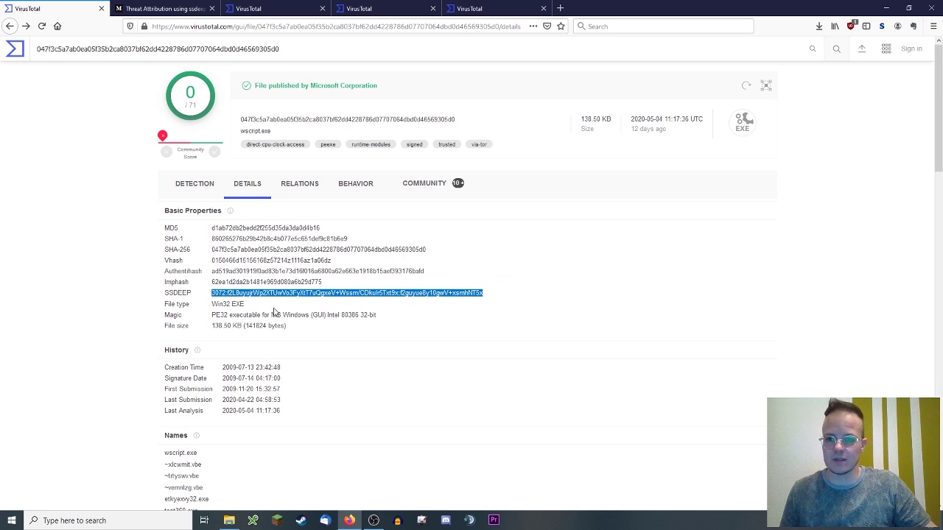
left_click(184, 14)
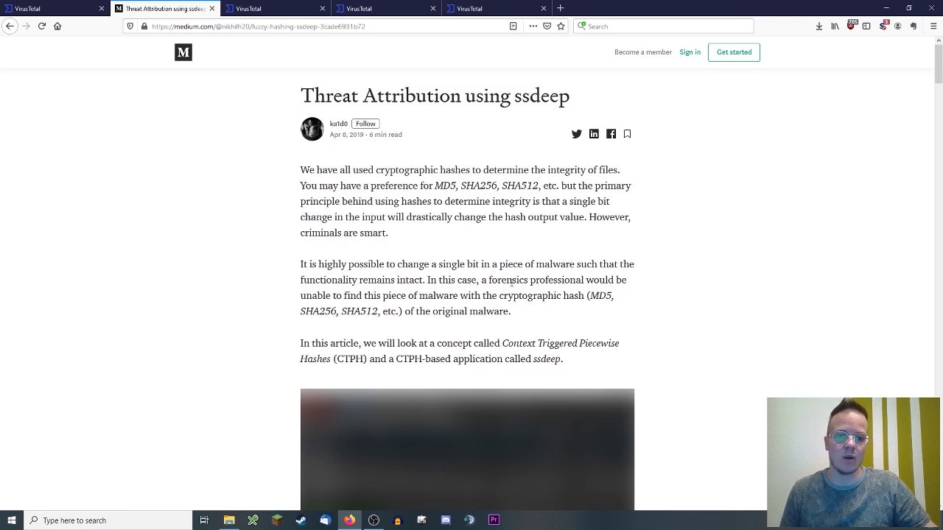
- Scroll up and down through the Medium ssdeep fuzzy-hashing article
scroll(511, 282, "down", 3)
scroll(512, 282, "down", 20)
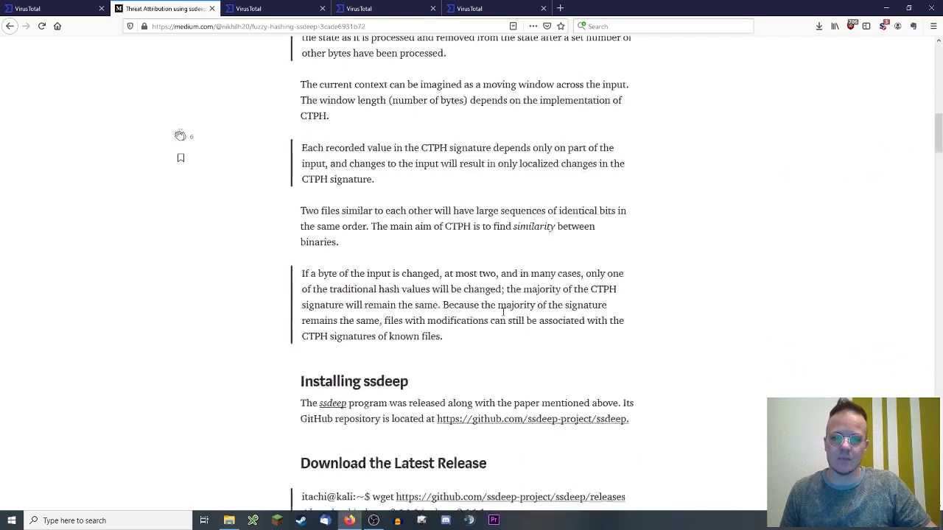
scroll(503, 324, "up", 6)
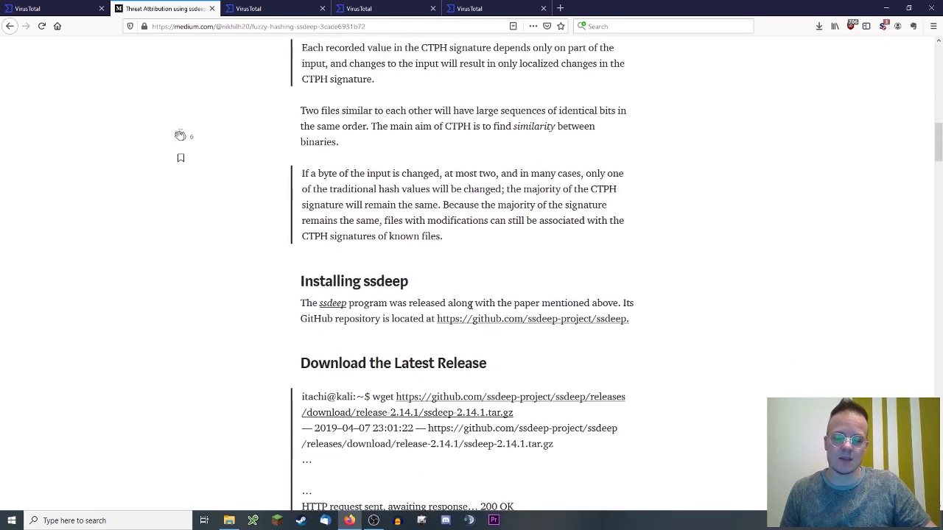
scroll(440, 310, "up", 3)
scroll(441, 310, "up", 20)
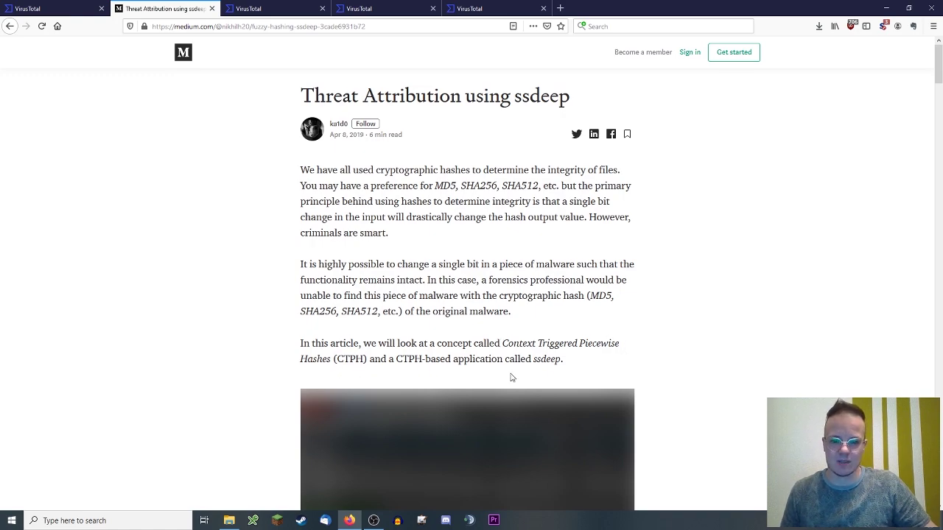
scroll(512, 377, "down", 20)
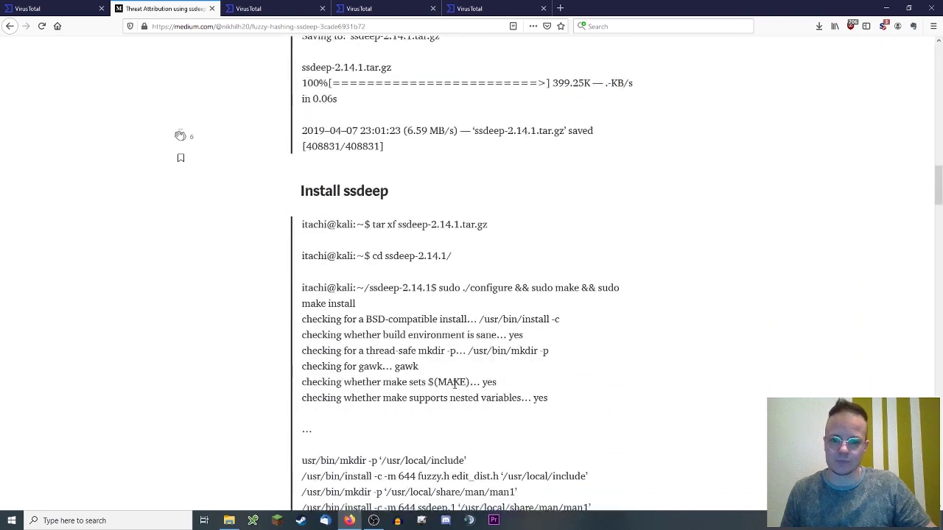
scroll(455, 382, "down", 10)
scroll(473, 375, "down", 4)
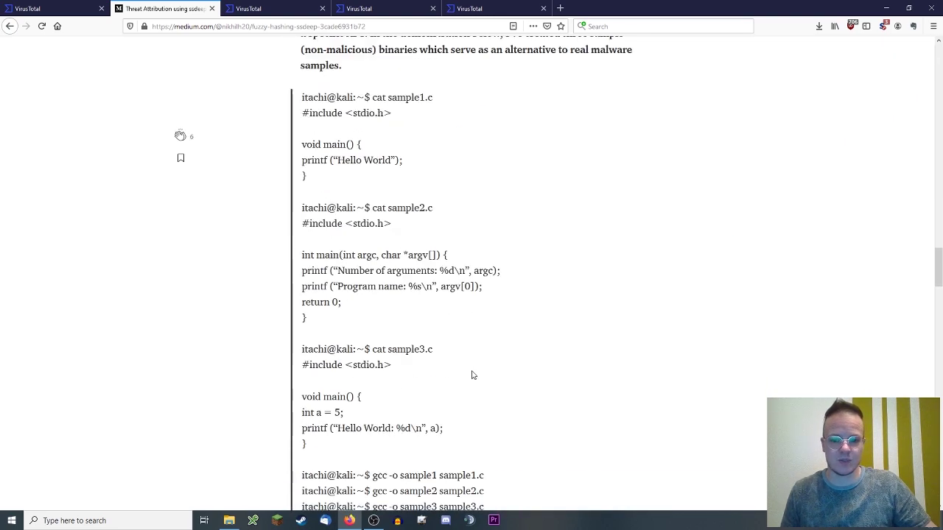
scroll(473, 375, "down", 9)
- Back on wscript.exe Details, highlight size 138.50 KB, the PE32 Magic description and Win32 EXE type
left_click(61, 13)
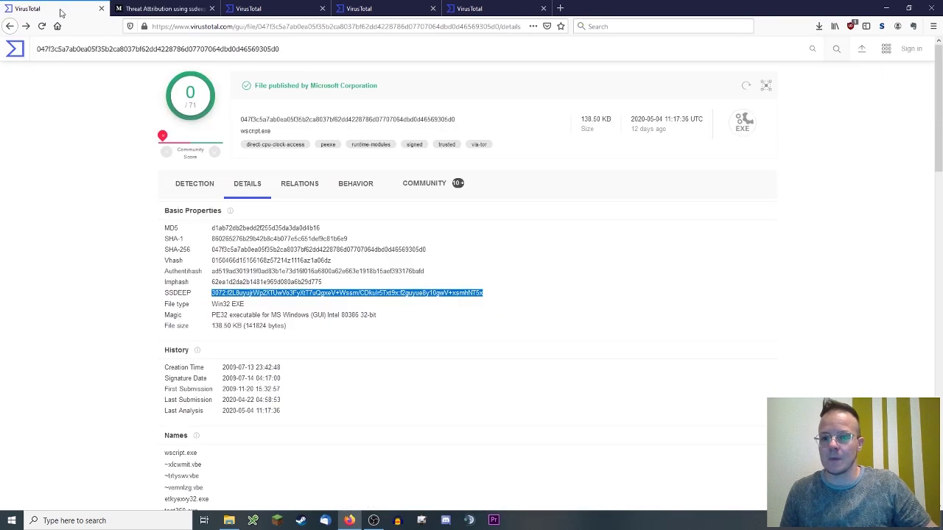
left_click(228, 314)
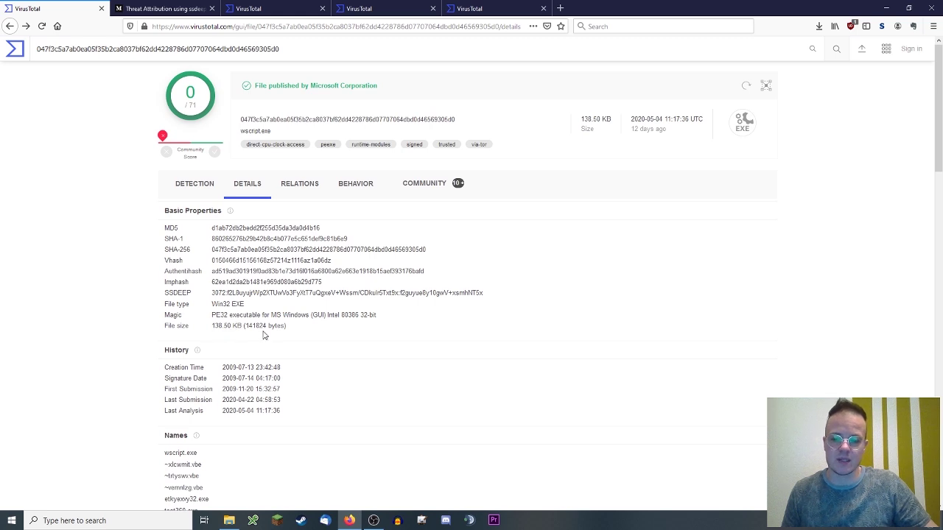
left_click_drag(211, 326, 239, 327)
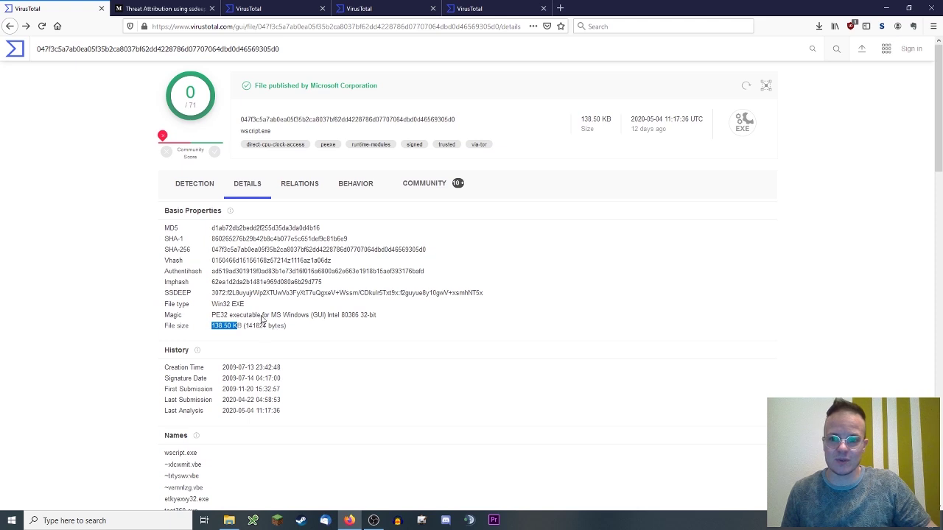
left_click_drag(211, 315, 383, 315)
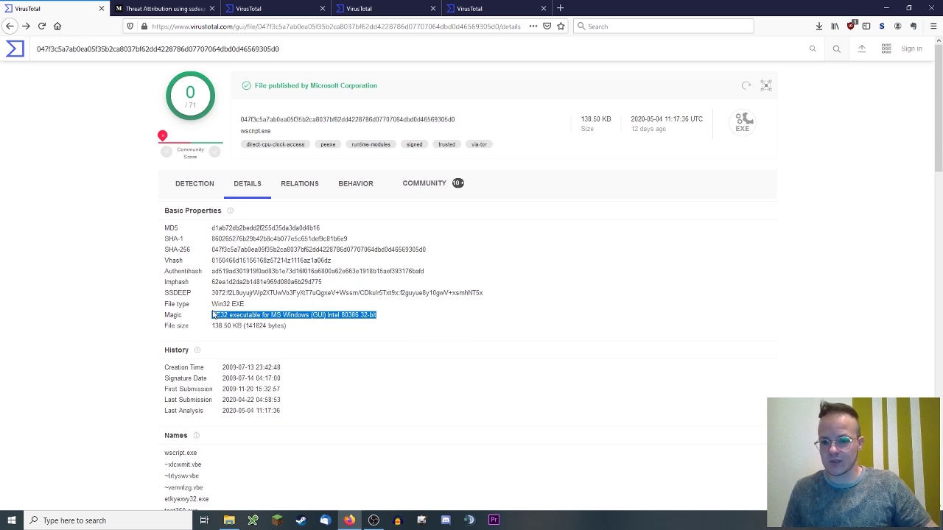
mouse_move(243, 305)
left_mouse_down()
mouse_move(212, 308)
mouse_move(226, 309)
left_mouse_up()
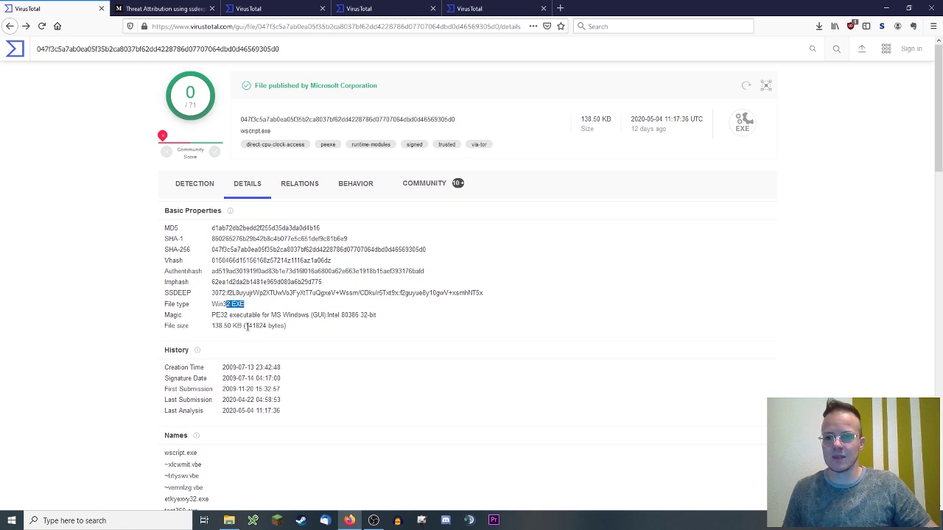
- Open the Dokumentation.xls Details and highlight its CDF V2 Document magic and MS Excel Spreadsheet type
left_click(490, 9)
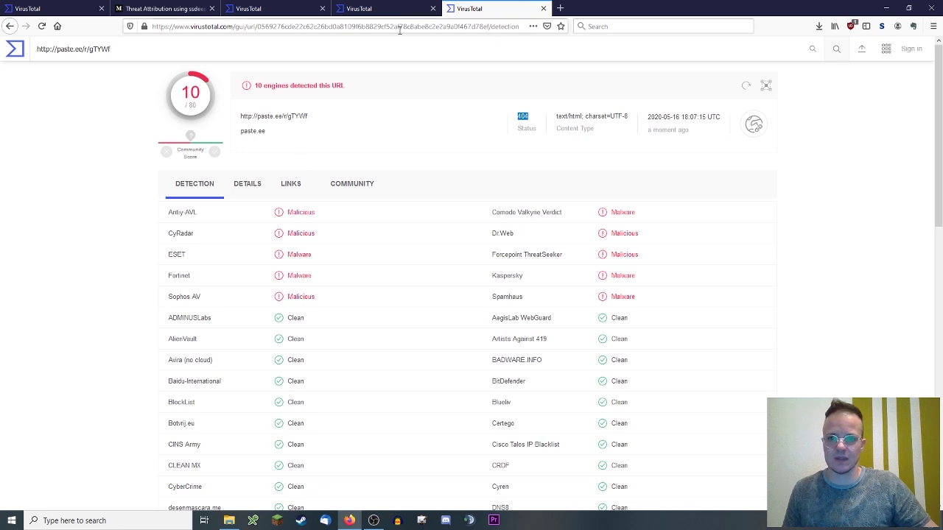
left_click(11, 27)
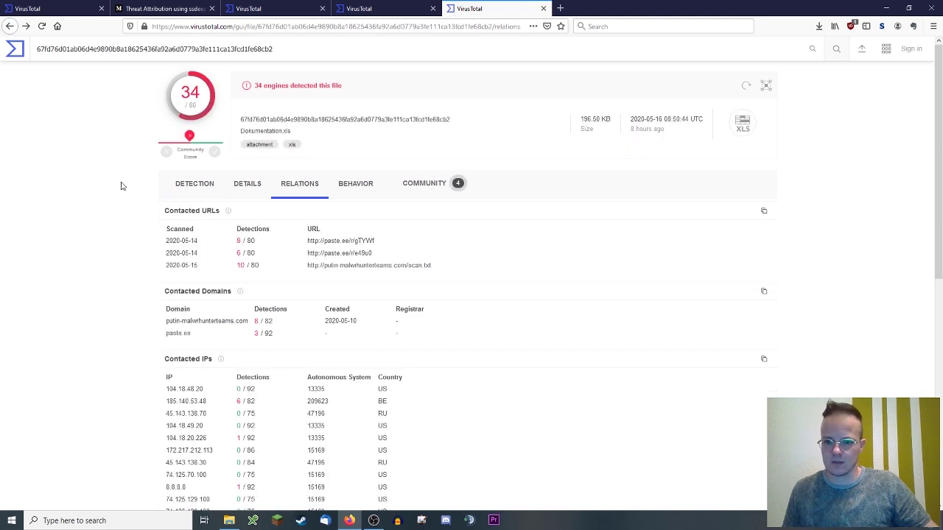
left_click(195, 185)
left_click(247, 184)
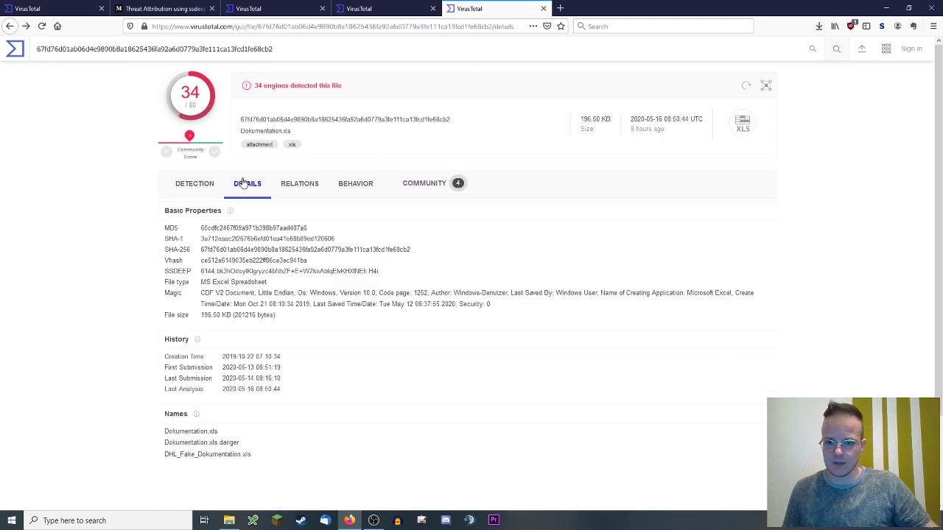
left_click_drag(495, 308, 200, 296)
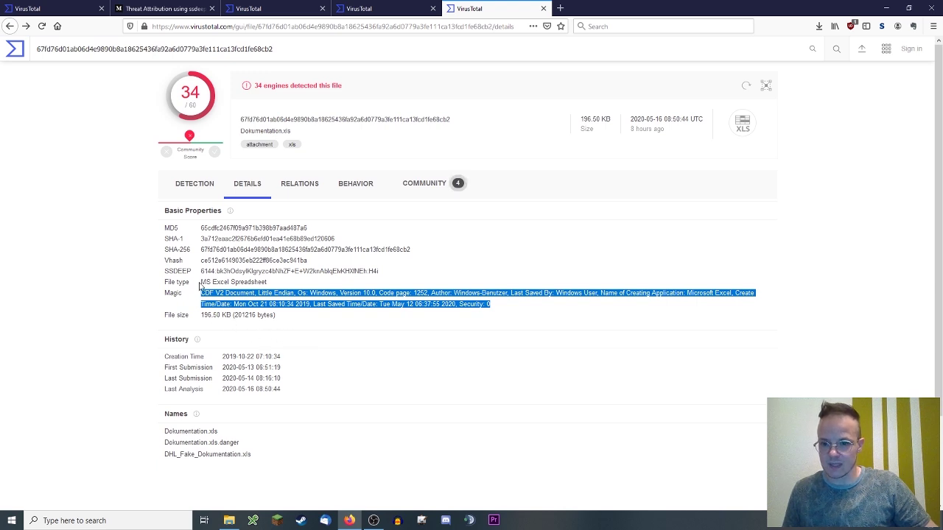
left_click_drag(200, 283, 270, 288)
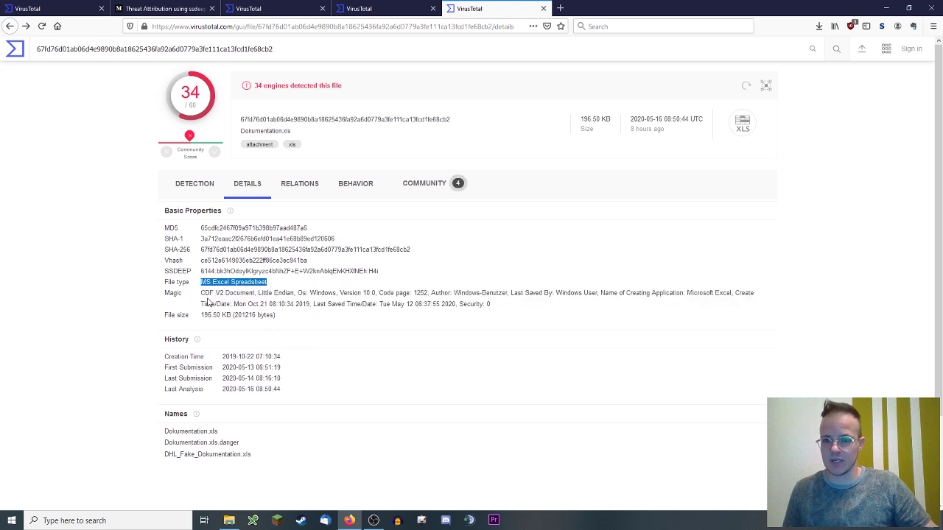